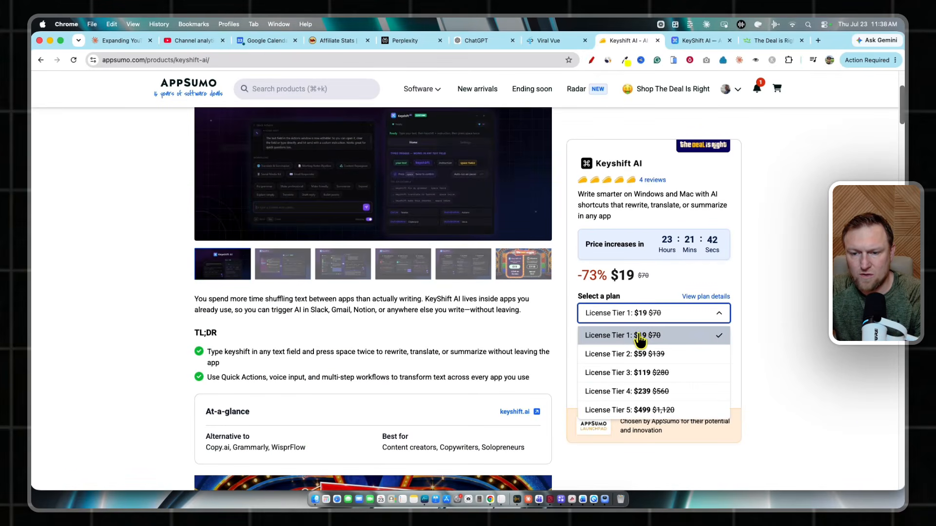
- Close the license tier list and look through the Keyshift AI deal page down to the Questions & reviews section
scroll(648, 411, down, 5)
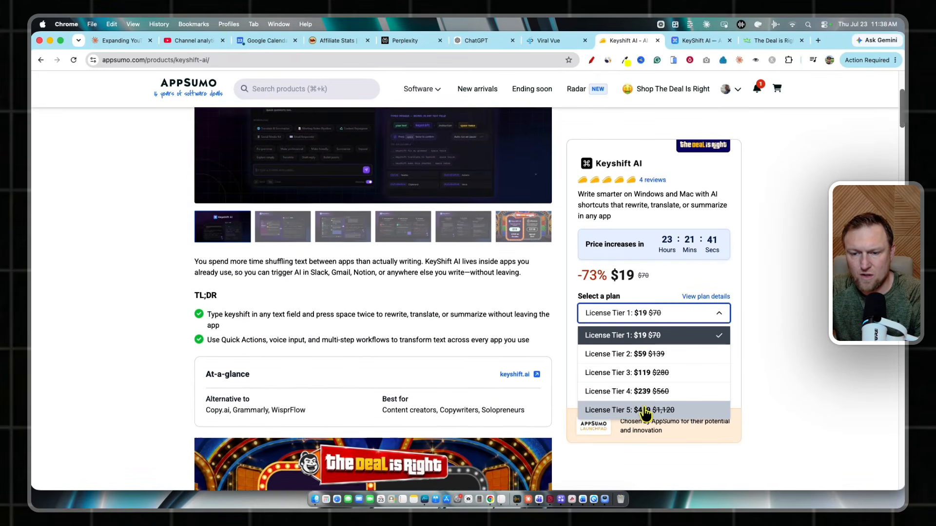
click(777, 407)
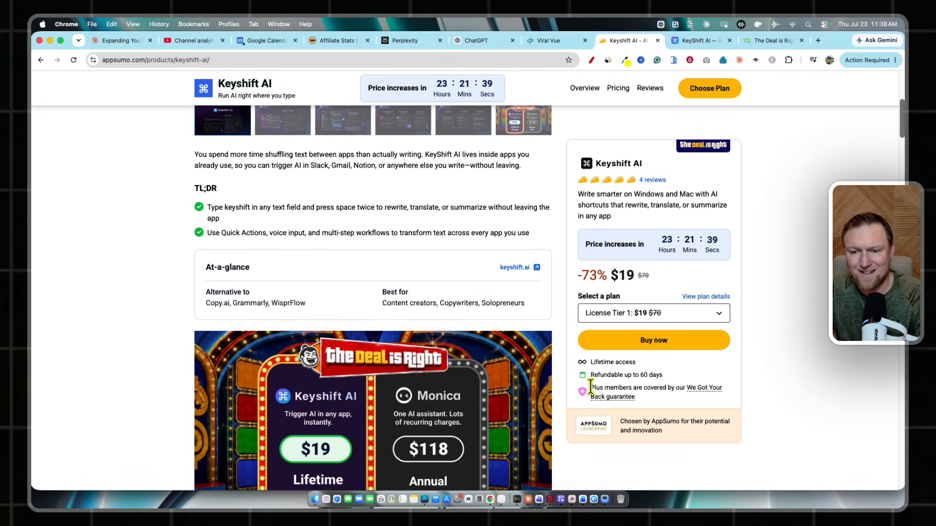
scroll(771, 335, down, 15)
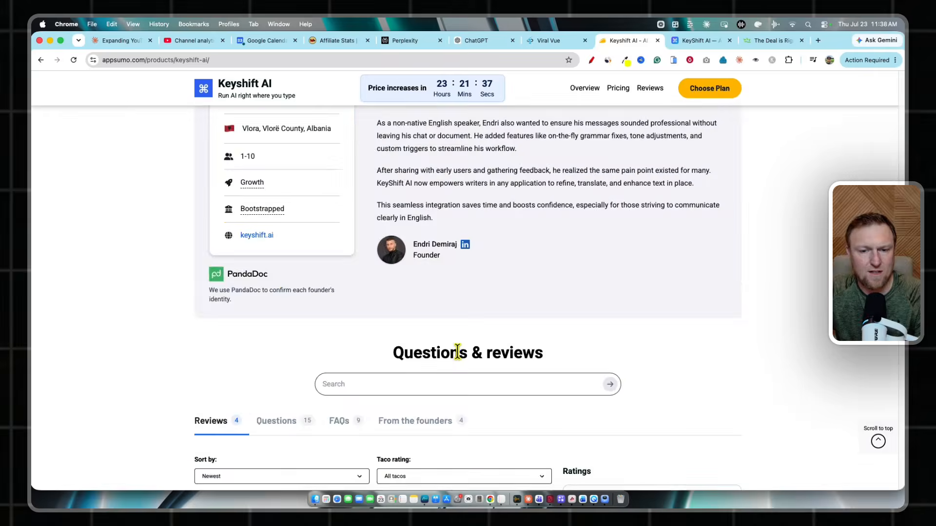
- Compare the plan's price and included features at 0, 2,000 and 1,000 credits per month
scroll(304, 242, up, 8)
drag(279, 243, 193, 244)
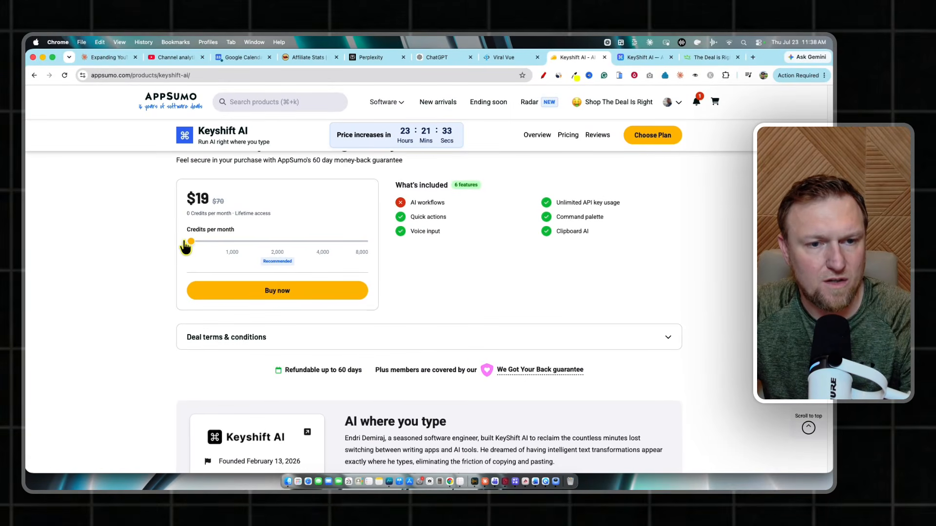
scroll(185, 247, up, 1)
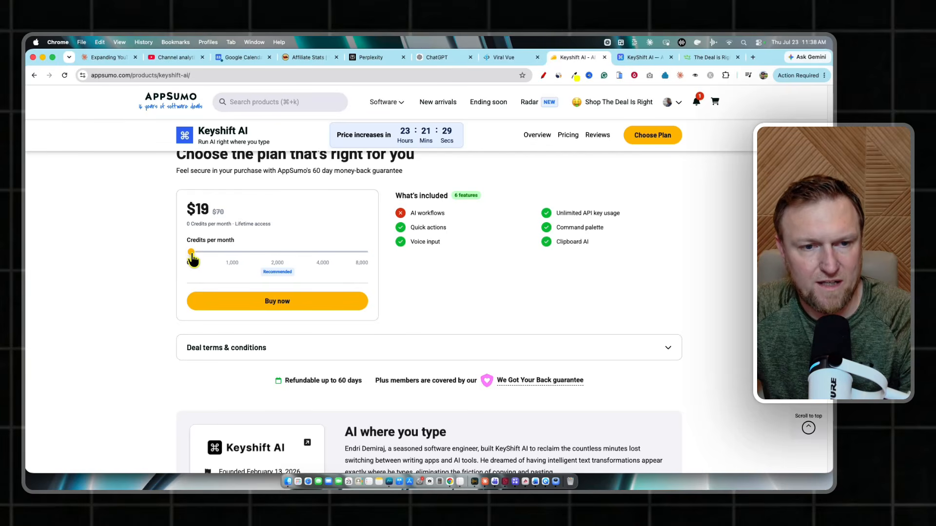
drag(193, 260, 269, 260)
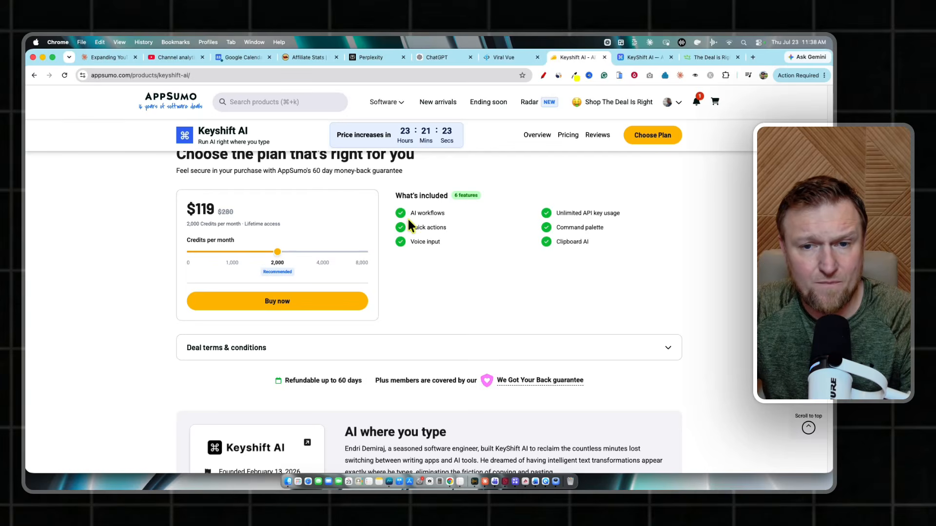
click(246, 253)
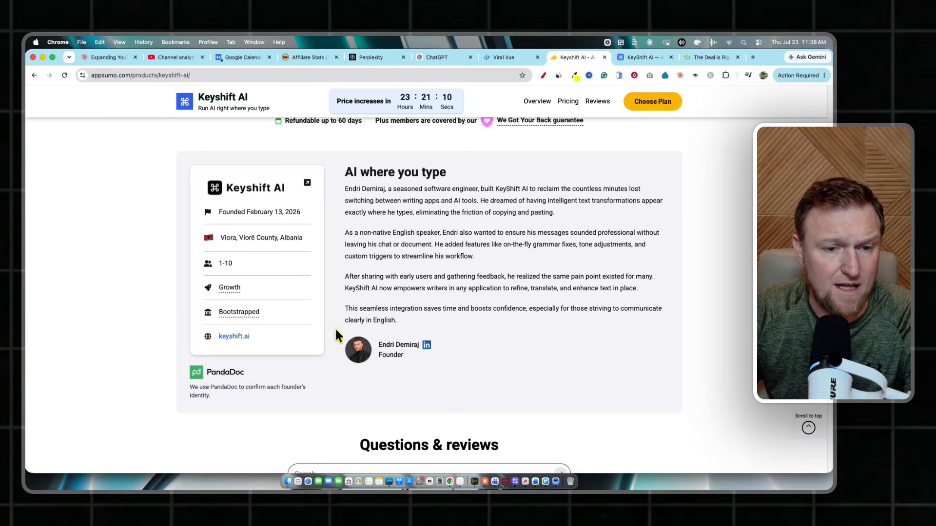
- Check the deal's ratings and reviews, and view the KeyShift account dashboard
scroll(336, 335, down, 8)
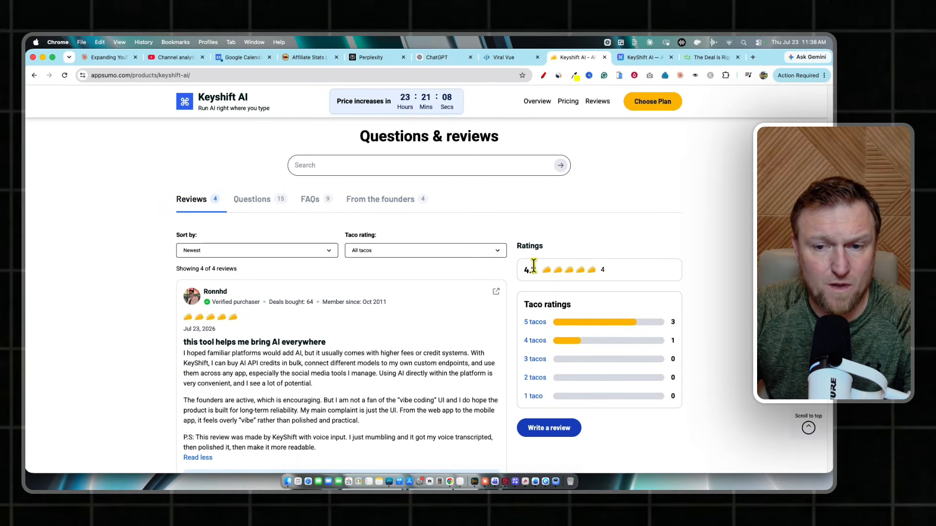
scroll(630, 252, up, 10)
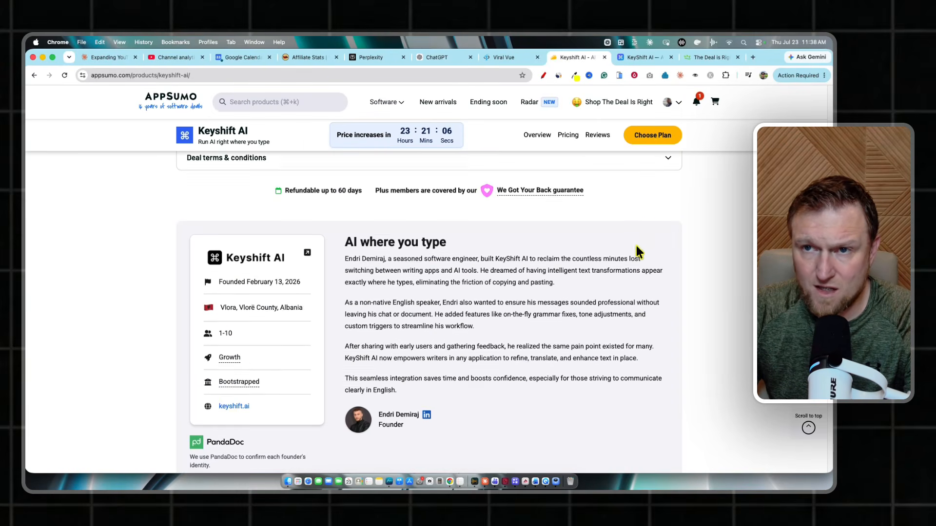
click(648, 57)
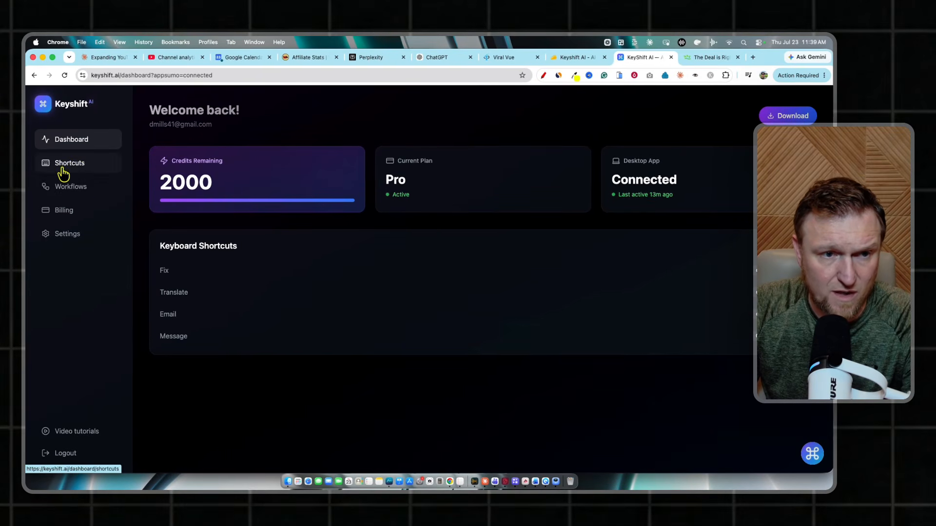
- Return to the AppSumo deal page and set the plan to 2,000 credits per month
click(577, 58)
scroll(312, 260, up, 10)
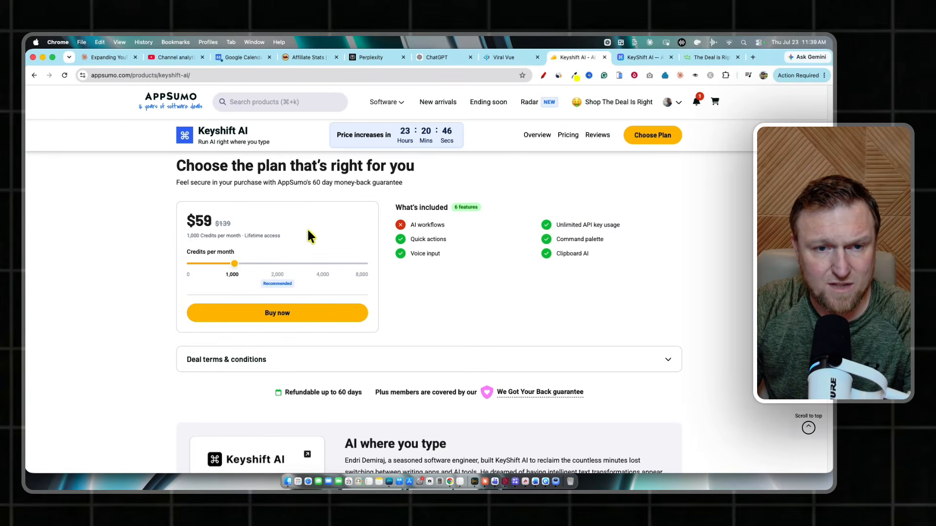
click(285, 322)
scroll(285, 322, down, 1)
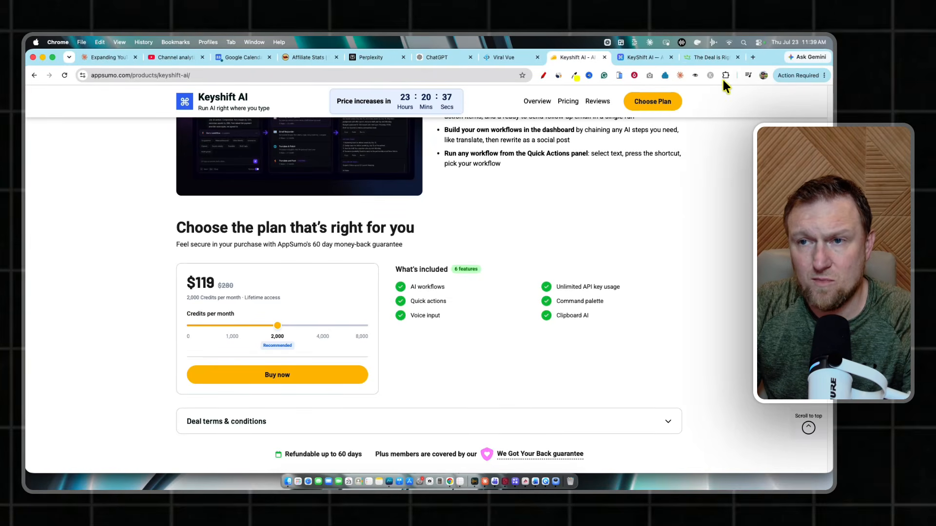
- Open the Keyboard Shortcuts page in the KeyShift dashboard and view the action choices for the Fix shortcut
click(639, 57)
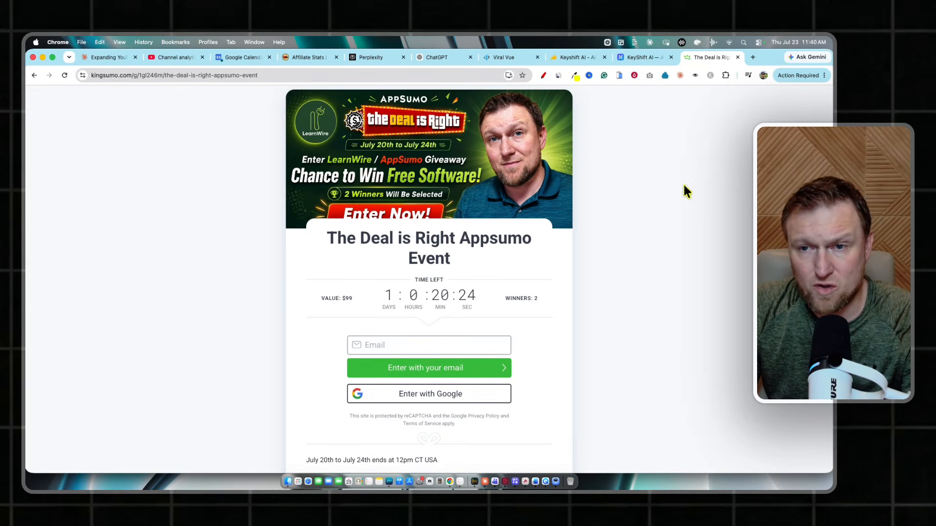
click(654, 56)
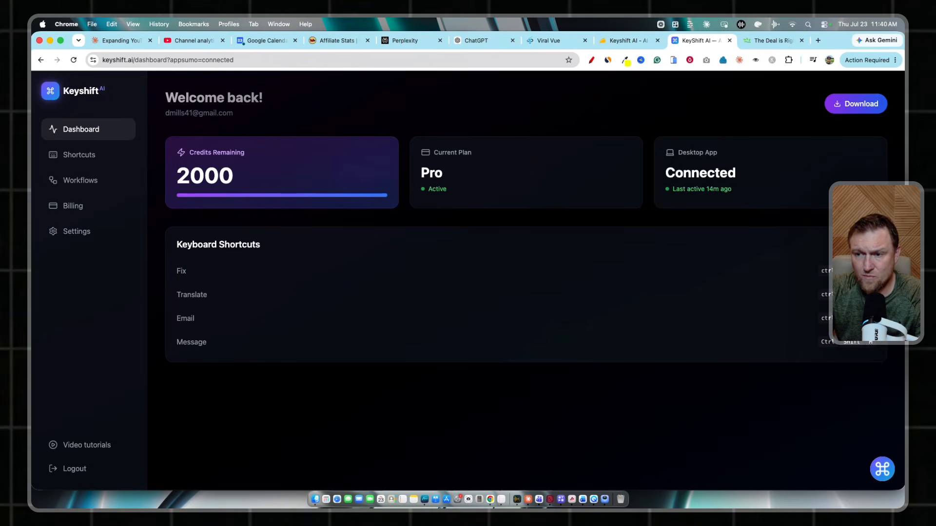
click(91, 157)
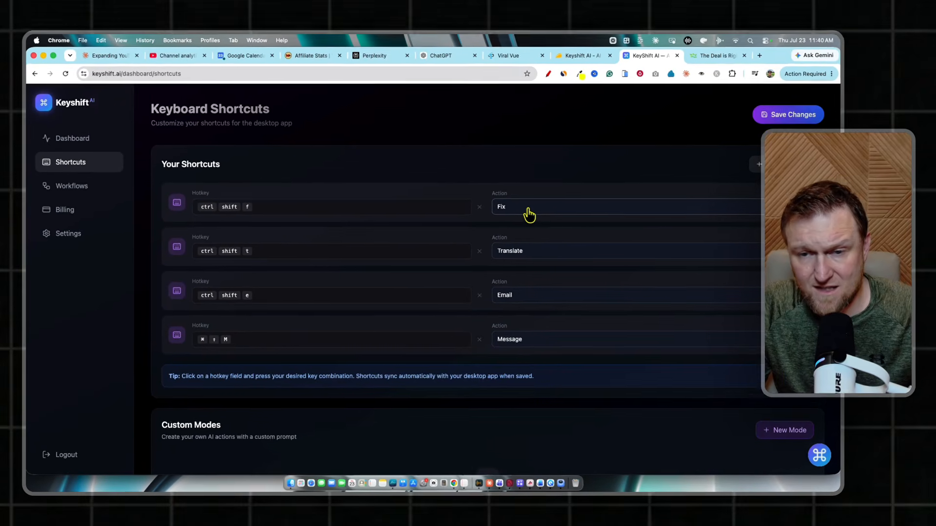
click(569, 205)
click(410, 180)
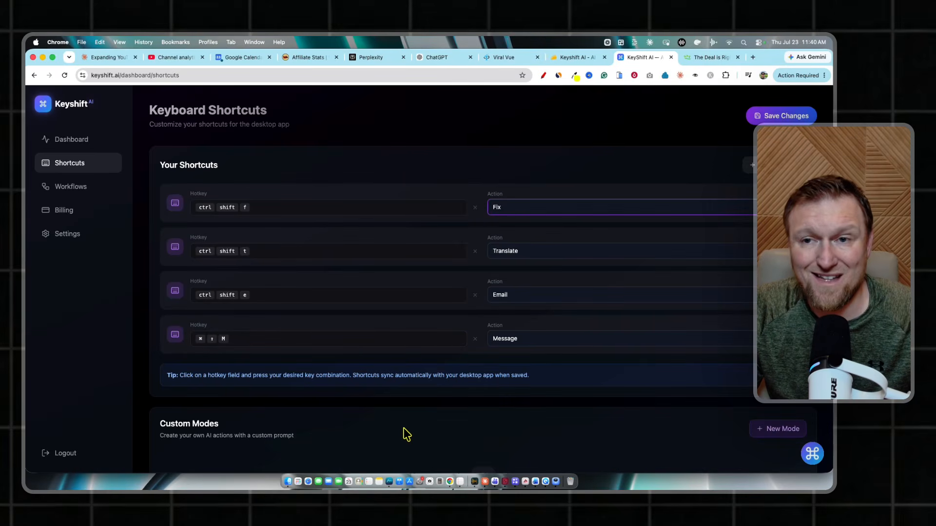
- Check the features included in the 2,000-credit plan on the AppSumo deal page and return to the KeyShift shortcuts
click(574, 59)
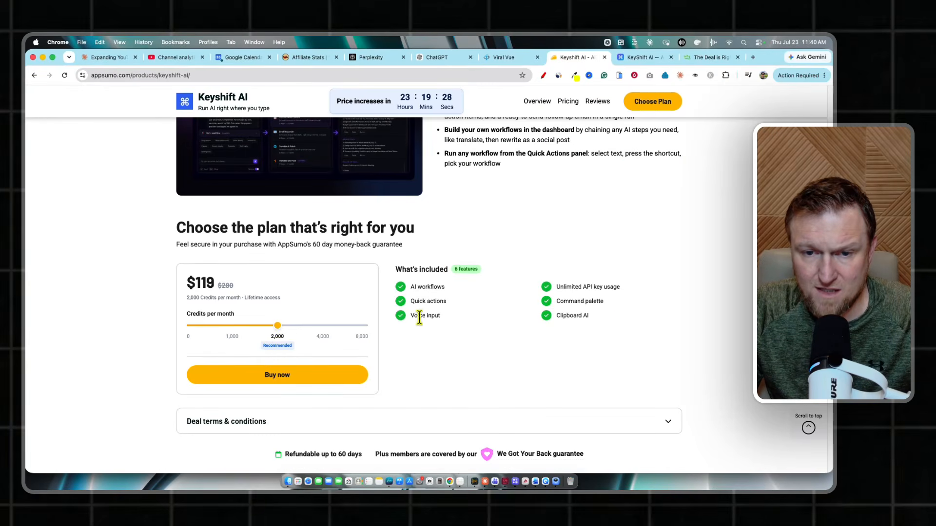
key(ctrl+Tab)
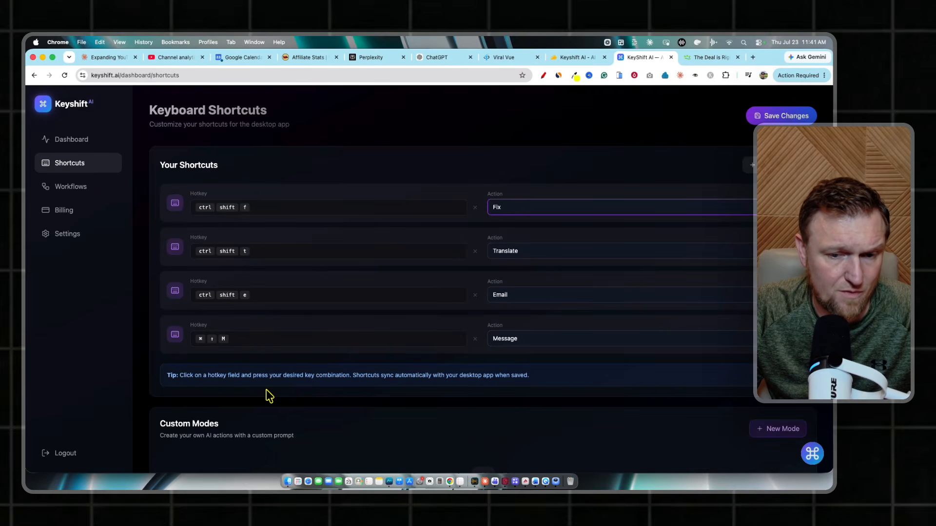
- Open a new custom mode form and examine its templates, mode name and system prompt fields
scroll(255, 395, down, 2)
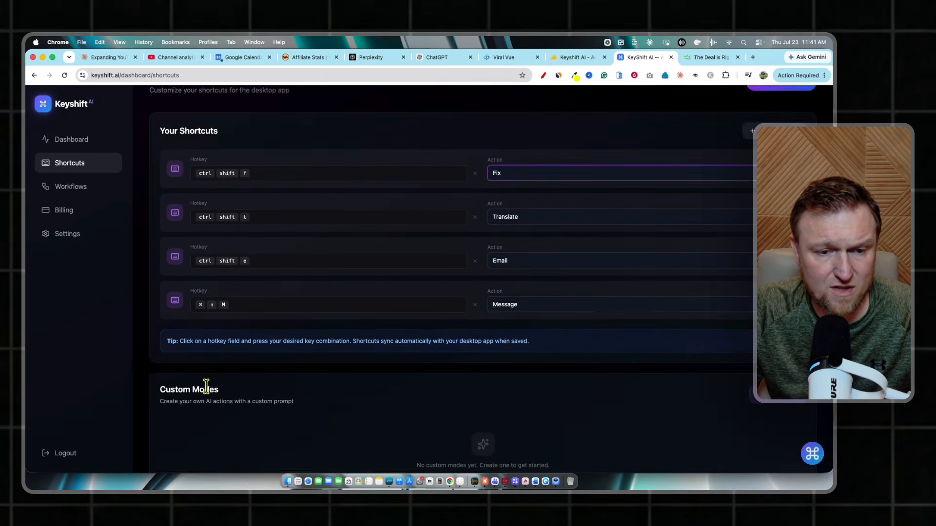
scroll(220, 390, down, 2)
click(778, 356)
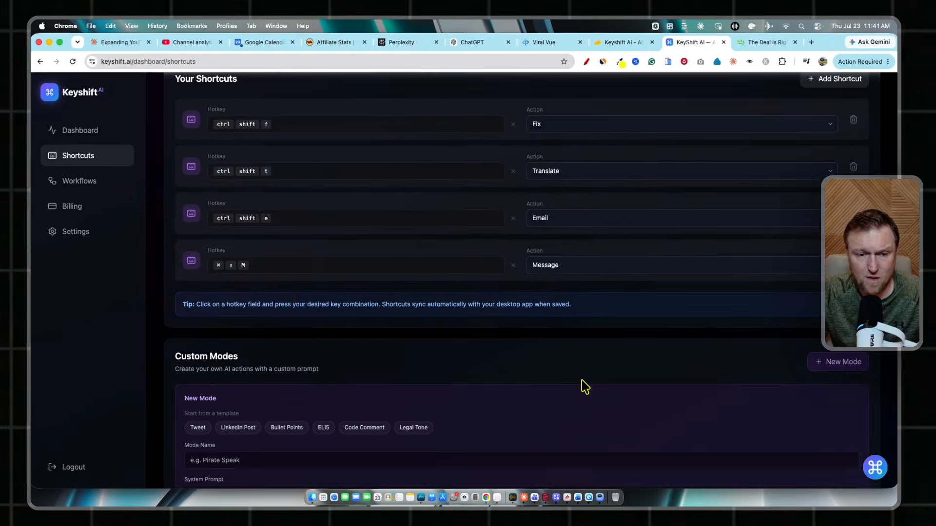
scroll(585, 386, down, 3)
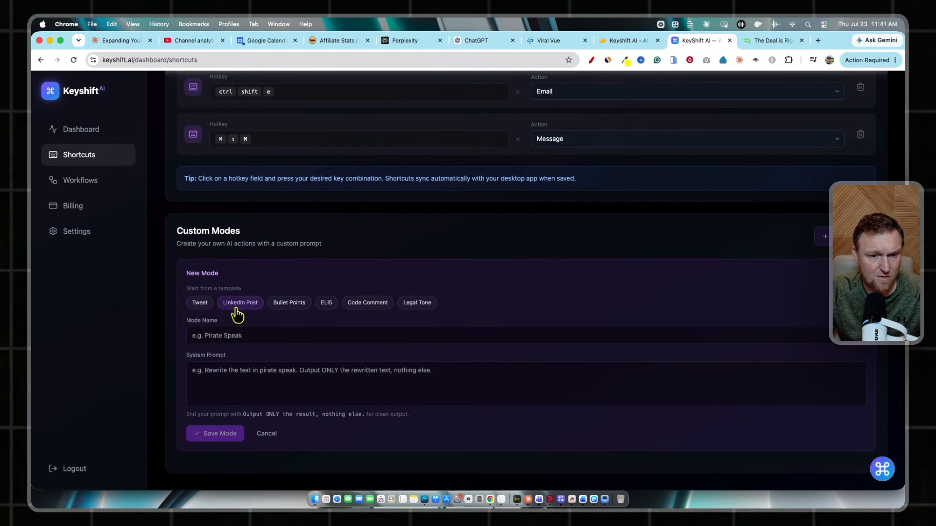
scroll(261, 329, up, 1)
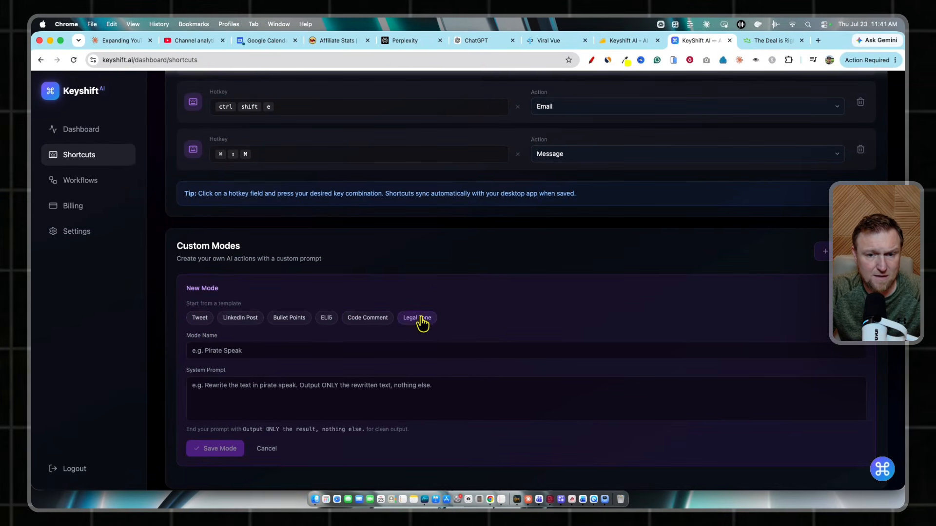
scroll(292, 341, up, 1)
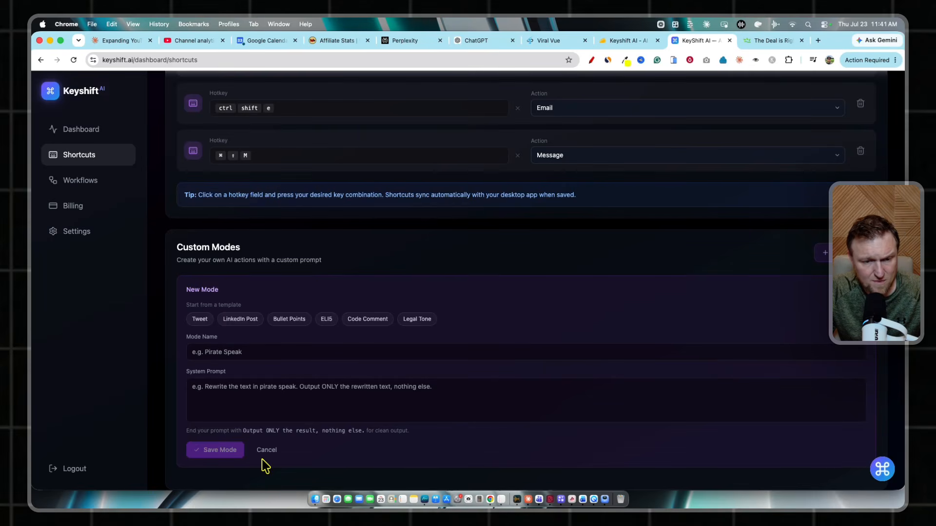
scroll(311, 273, up, 5)
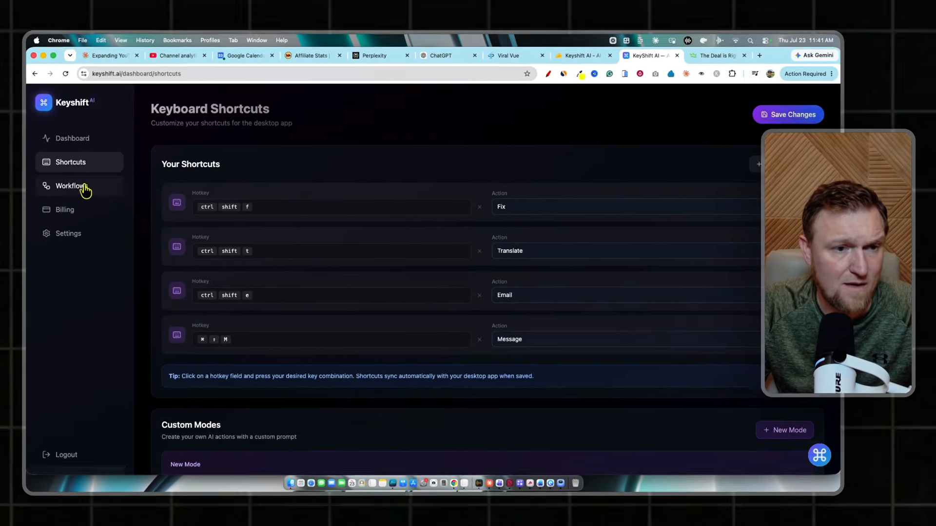
- Create a new workflow from the Content Repurpose template
click(79, 181)
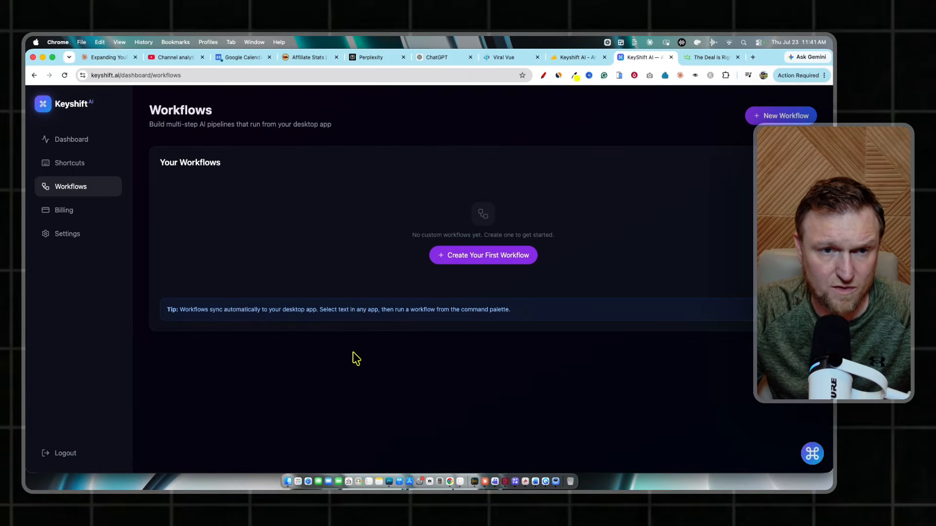
click(508, 256)
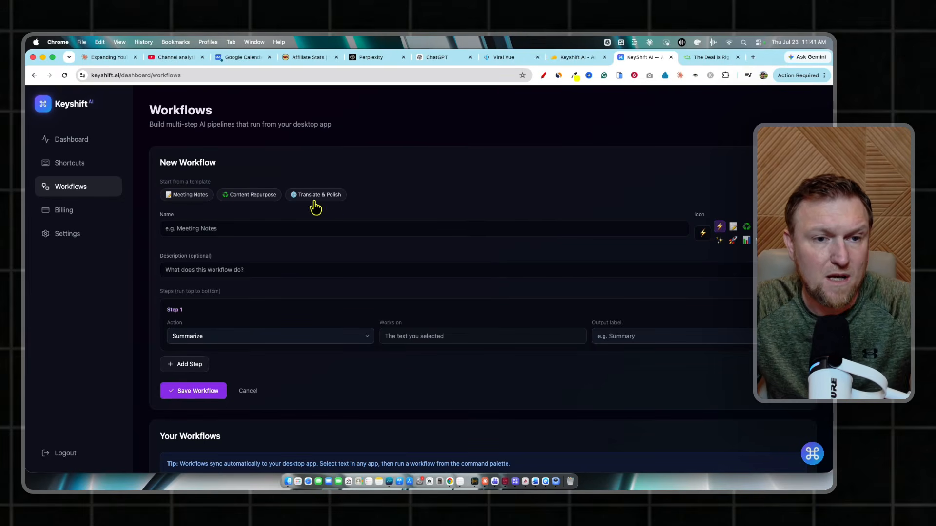
click(244, 195)
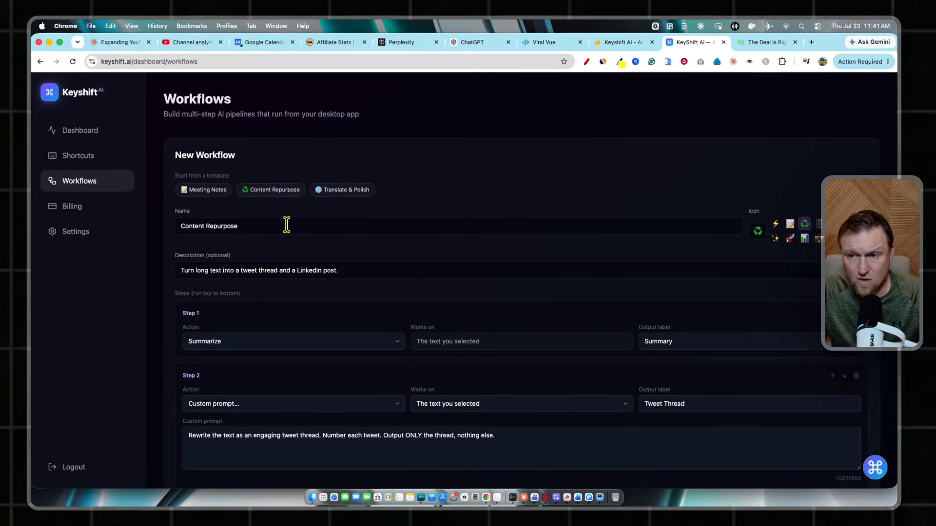
- Highlight the workflow's description for reading and set its icon to the lightning bolt
click(184, 272)
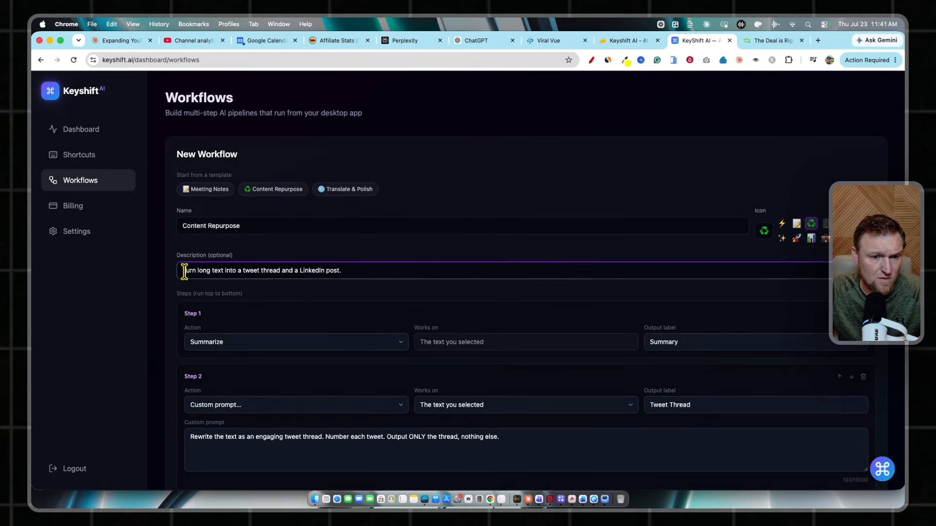
drag(216, 272, 366, 271)
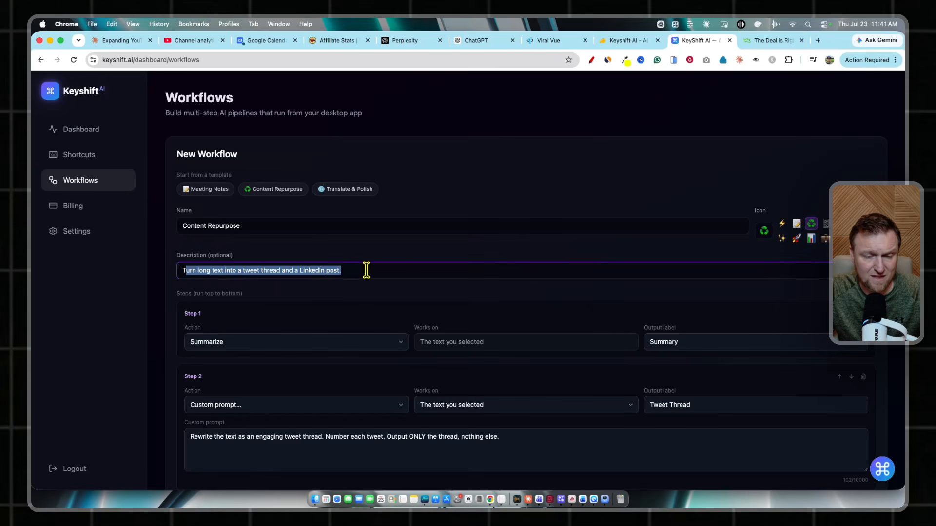
click(360, 271)
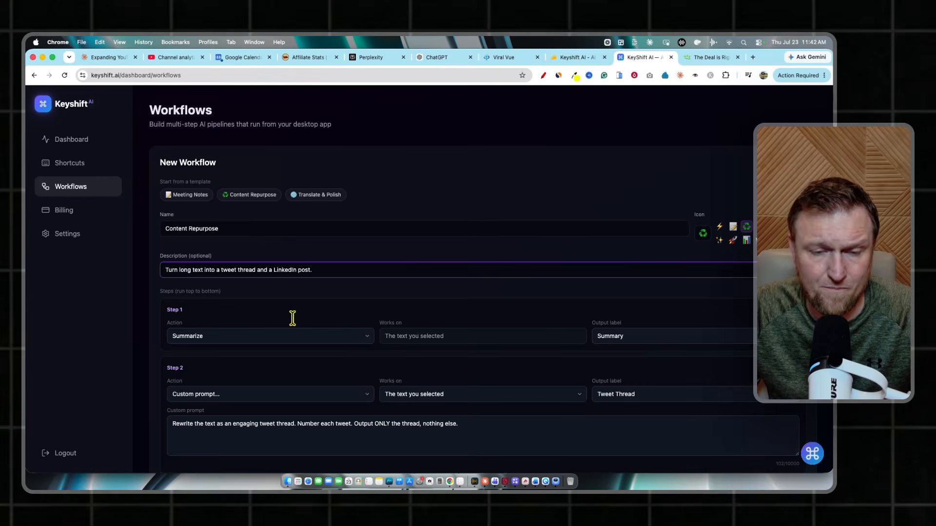
click(720, 227)
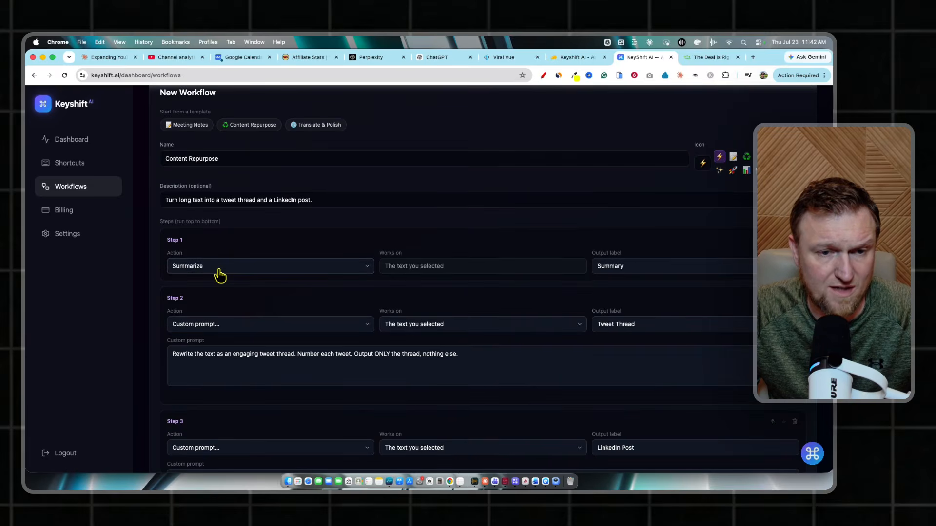
- Review the action options for Step 1, keeping Summarize, and examine the custom prompts of Steps 2 and 3
click(217, 271)
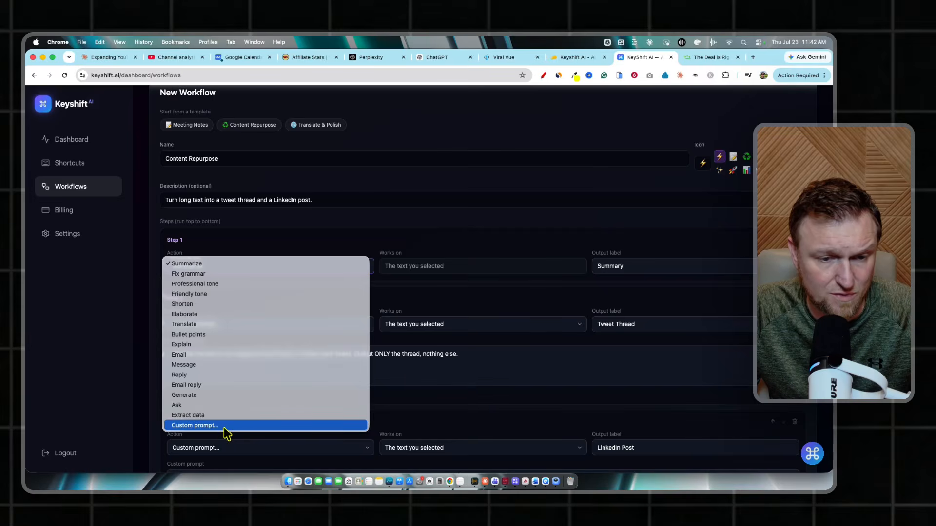
click(186, 264)
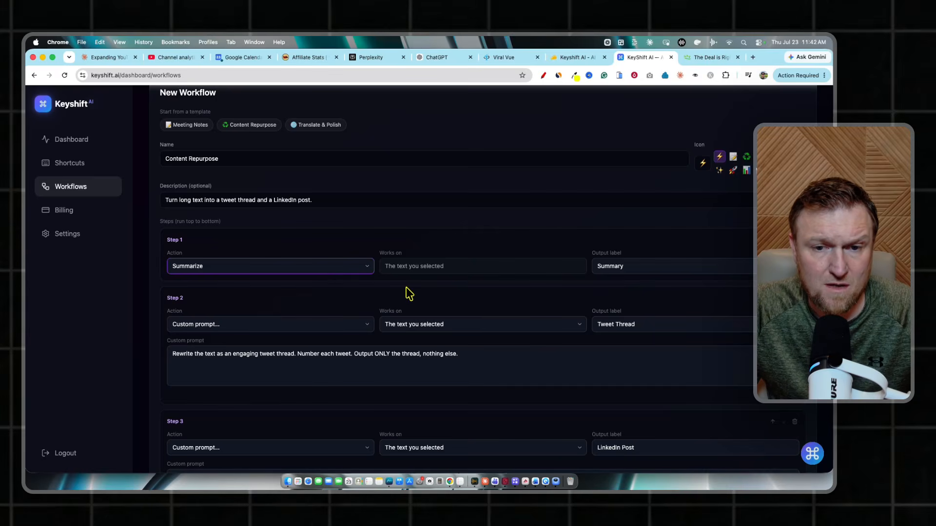
key(Tab)
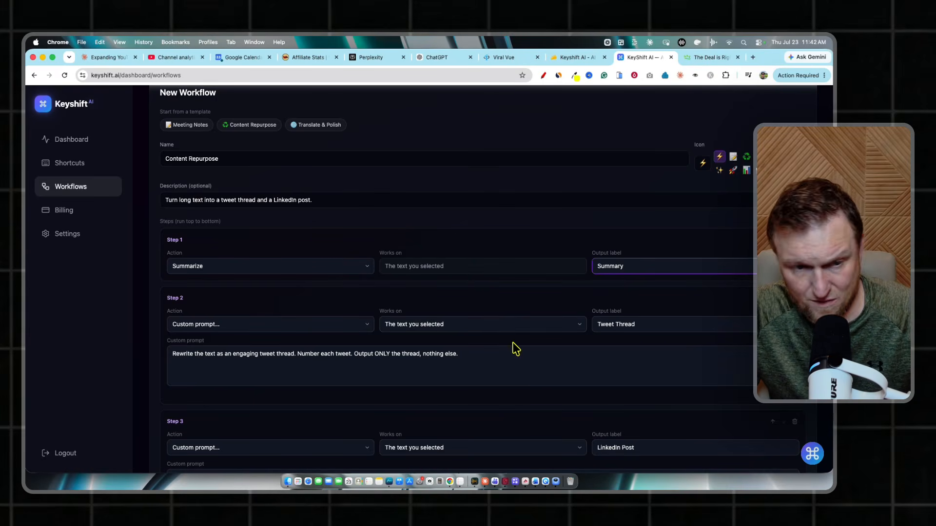
drag(174, 356, 466, 358)
scroll(340, 372, down, 5)
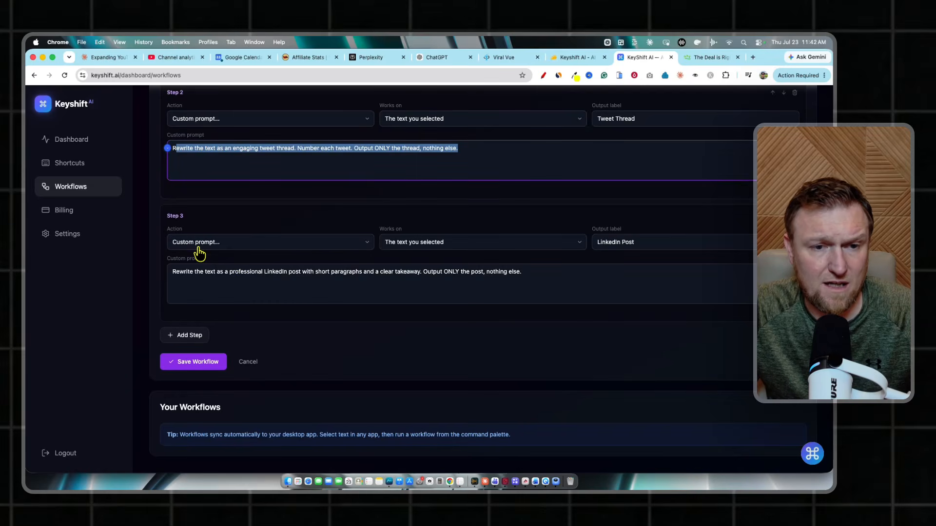
- Highlight Step 3's LinkedIn post prompt for reading and save the Content Repurpose workflow
drag(173, 272, 524, 273)
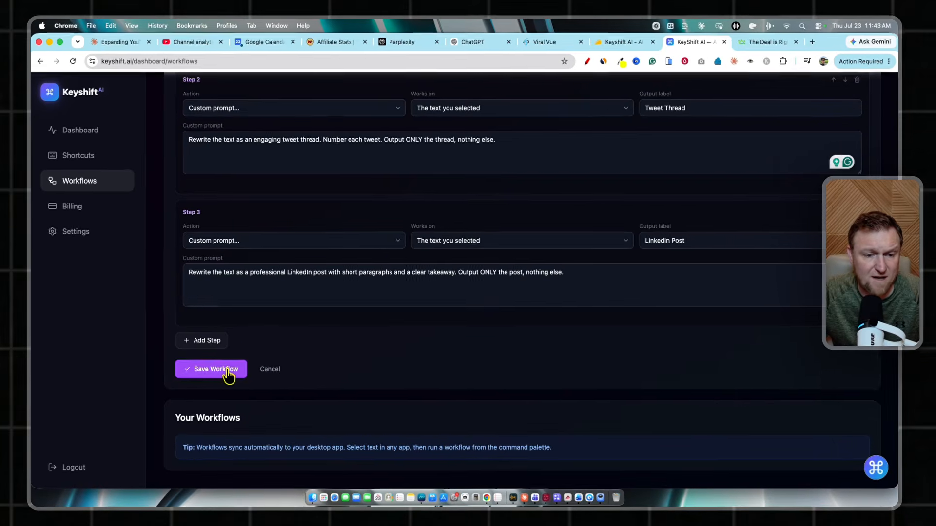
click(205, 364)
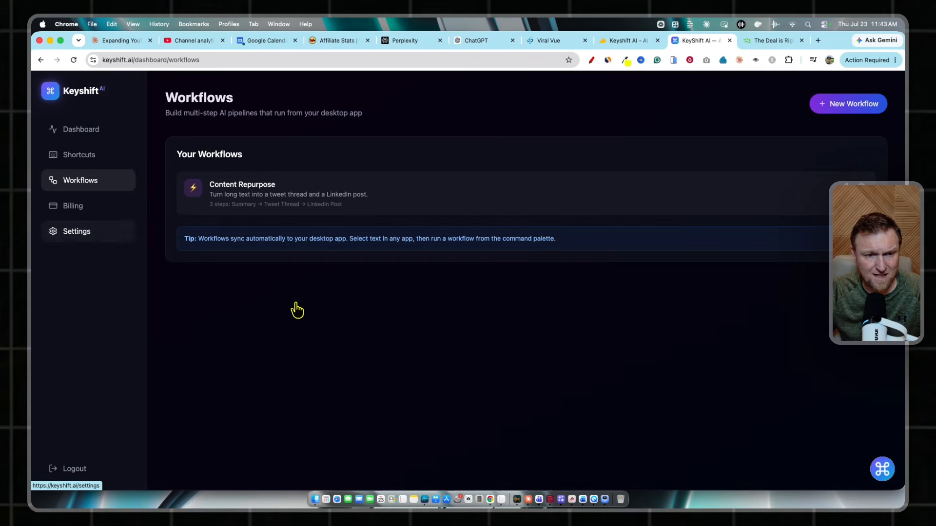
- View the account settings page and return to the dashboard
click(100, 237)
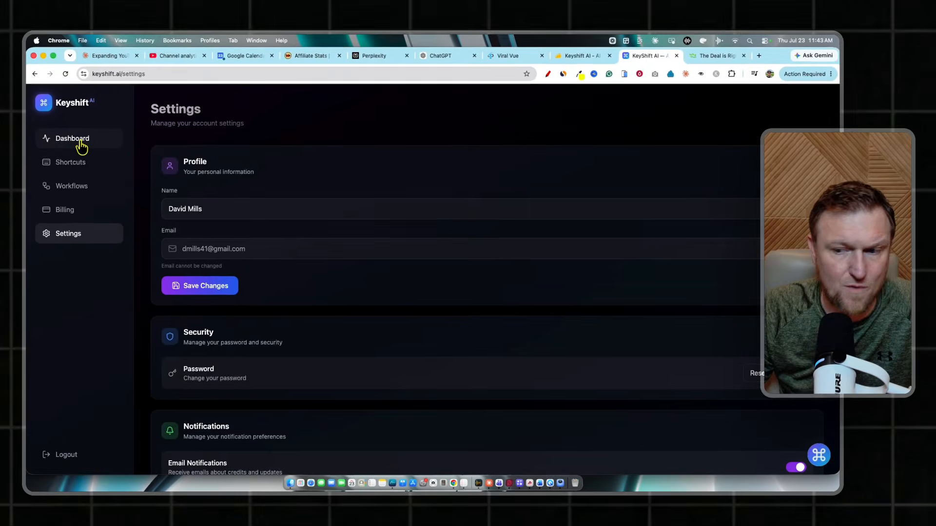
click(81, 142)
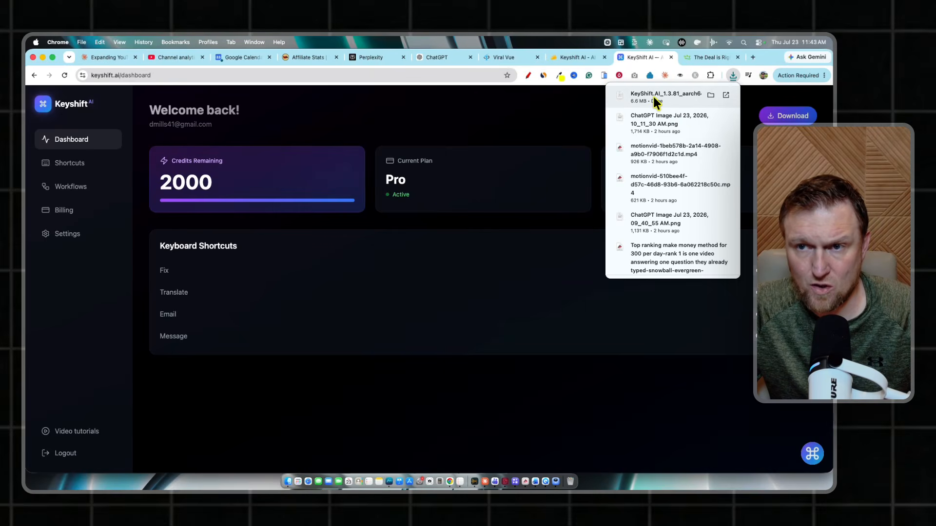
- Open the downloaded KeyShift desktop app, restart it to activate the granted permission, and sign in to connect it
click(658, 96)
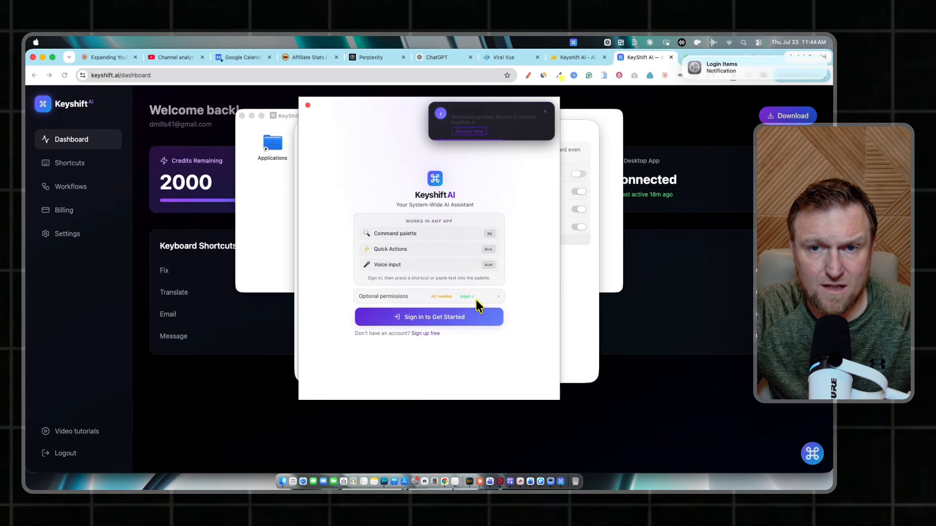
click(472, 131)
click(469, 132)
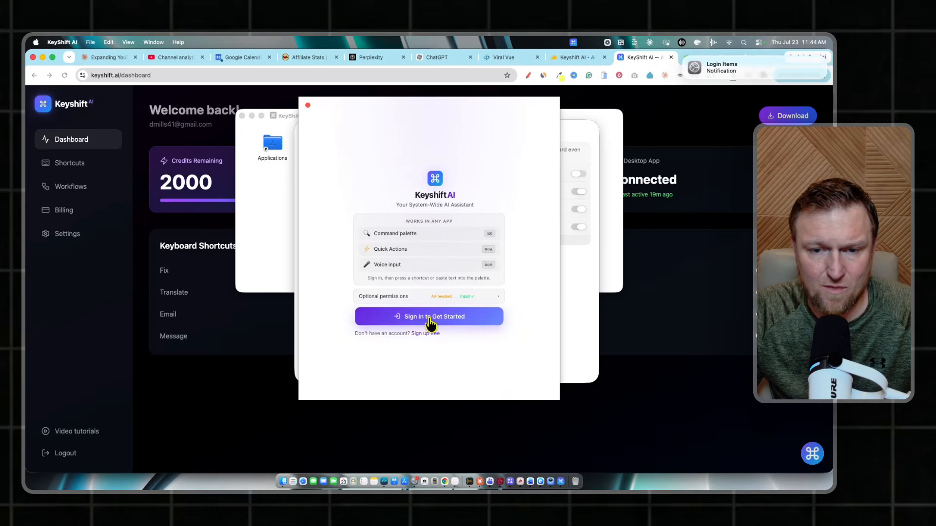
click(430, 326)
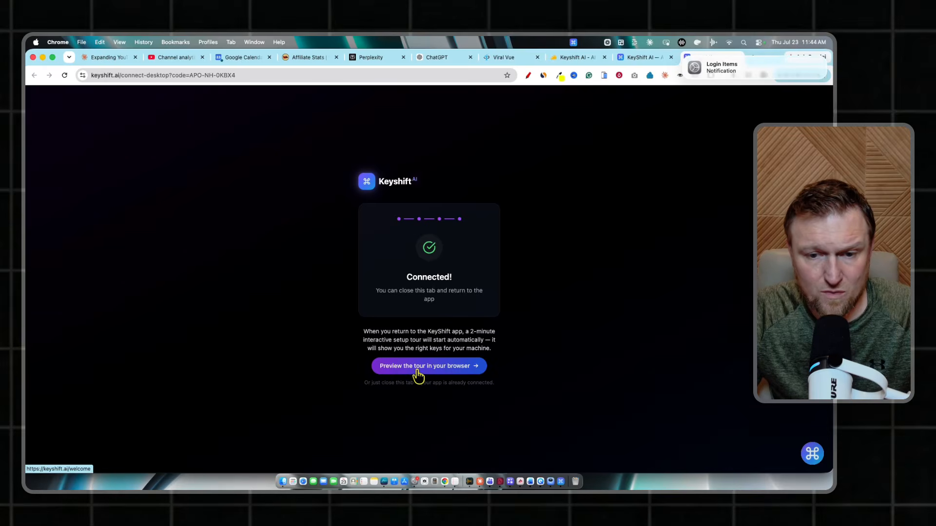
- Open the setup tour preview in the browser and move the KeyShift window down slightly, clearing the Login Items notification
click(458, 374)
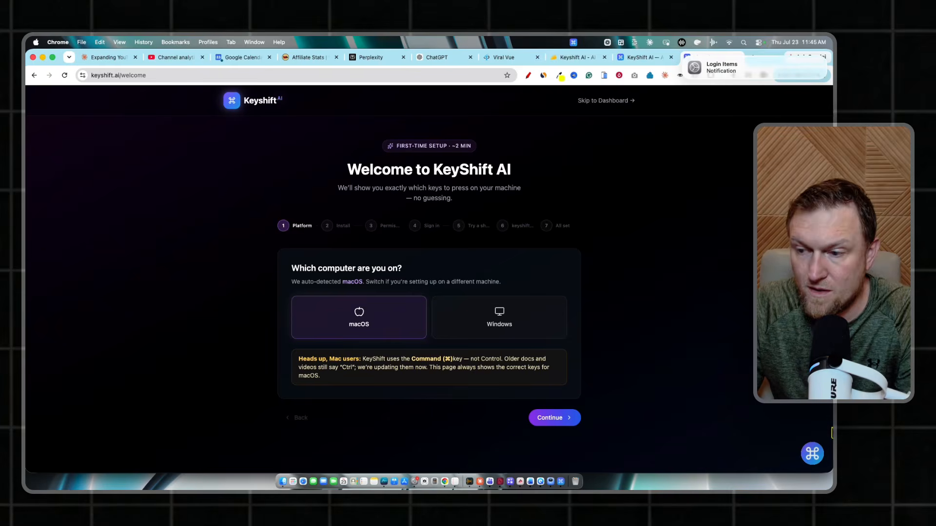
key(super+shift+5)
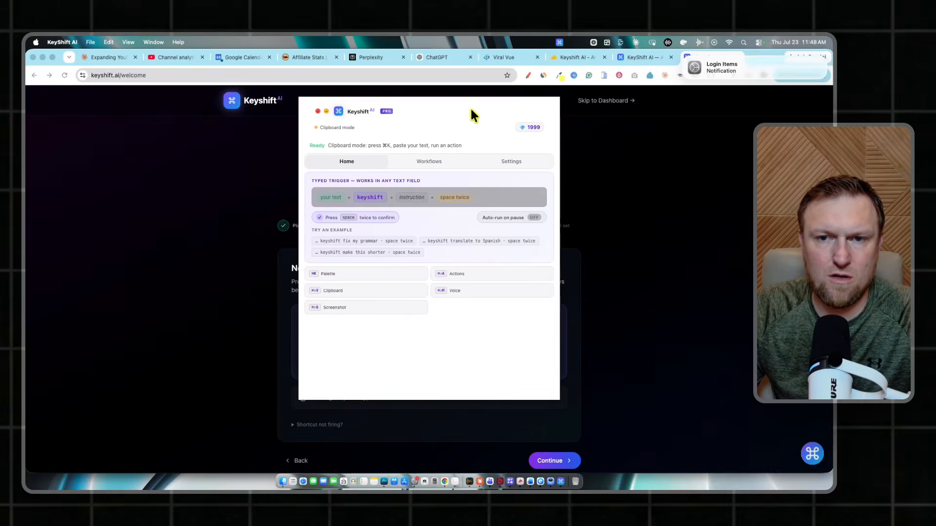
drag(470, 110, 469, 130)
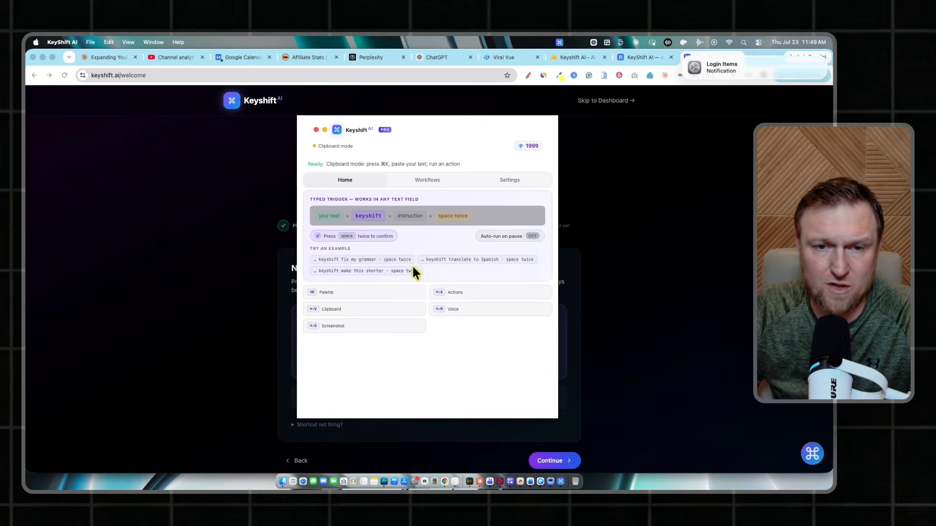
click(685, 57)
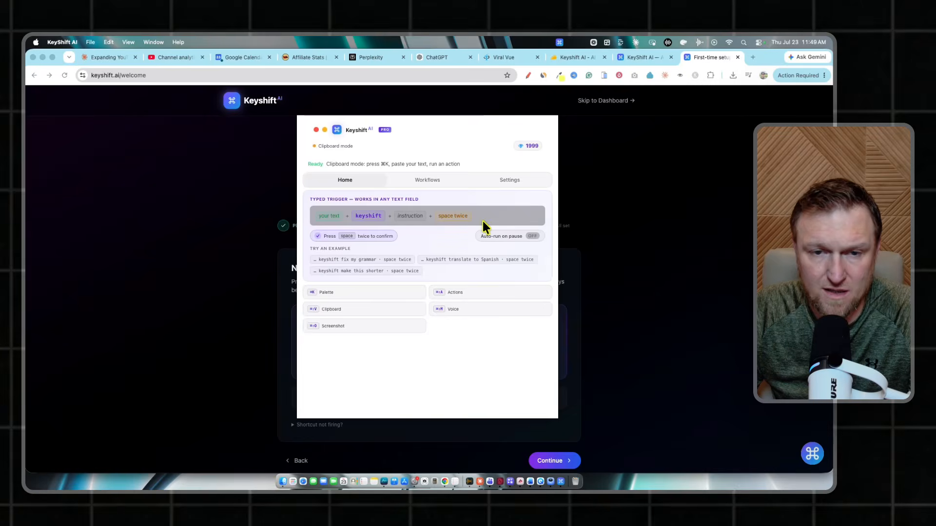
- Advance from the shortcut test through the remaining setup tour pages and finish at the dashboard
scroll(185, 338, down, 1)
click(186, 338)
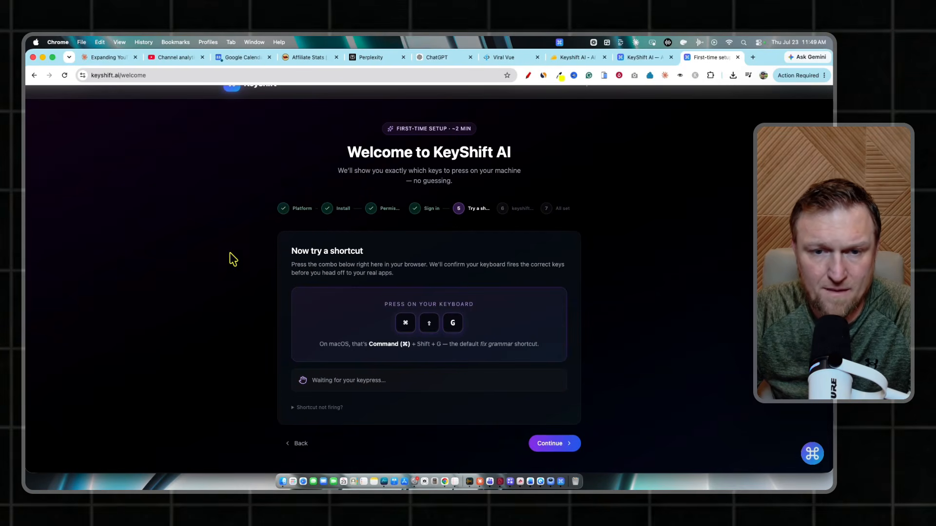
click(555, 444)
click(561, 420)
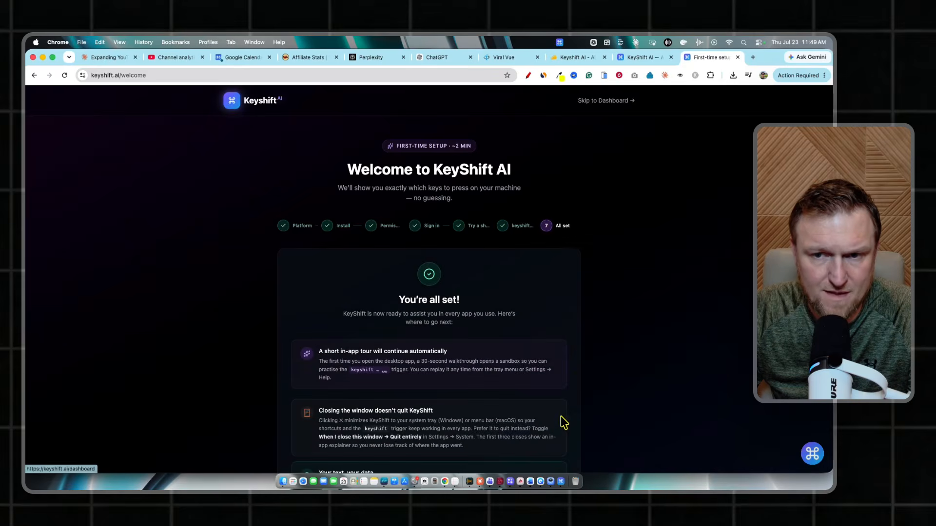
scroll(568, 349, down, 5)
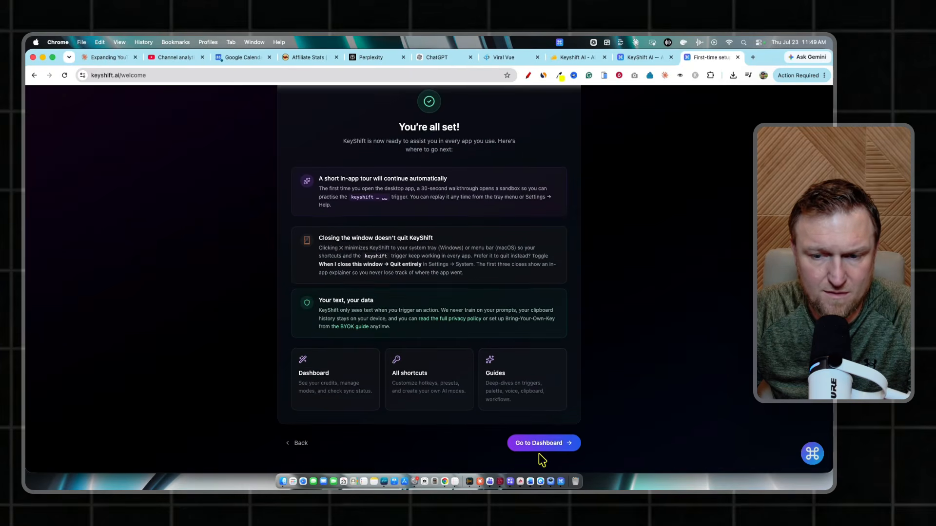
click(545, 437)
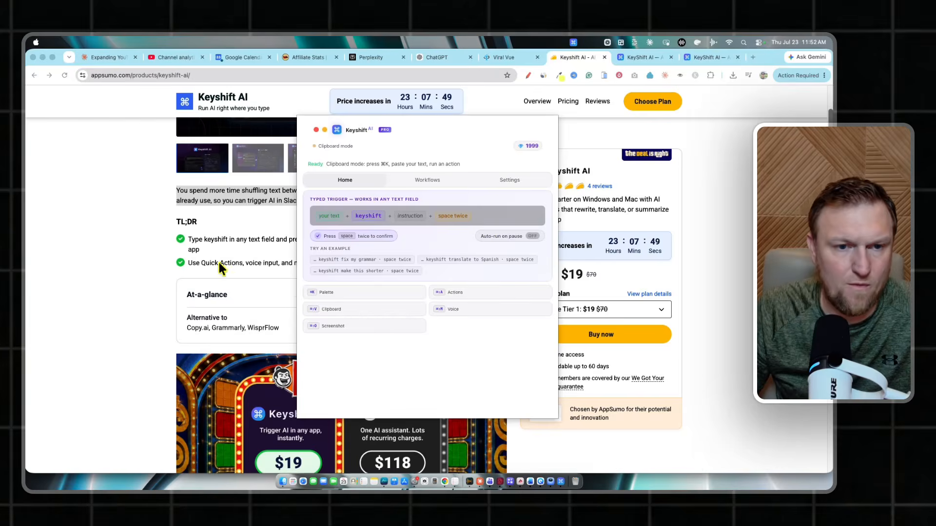
- Copy the introductory paragraph beginning "You spend more time shuffling text" from the AppSumo product page
key(Escape)
click(189, 190)
drag(167, 190, 481, 200)
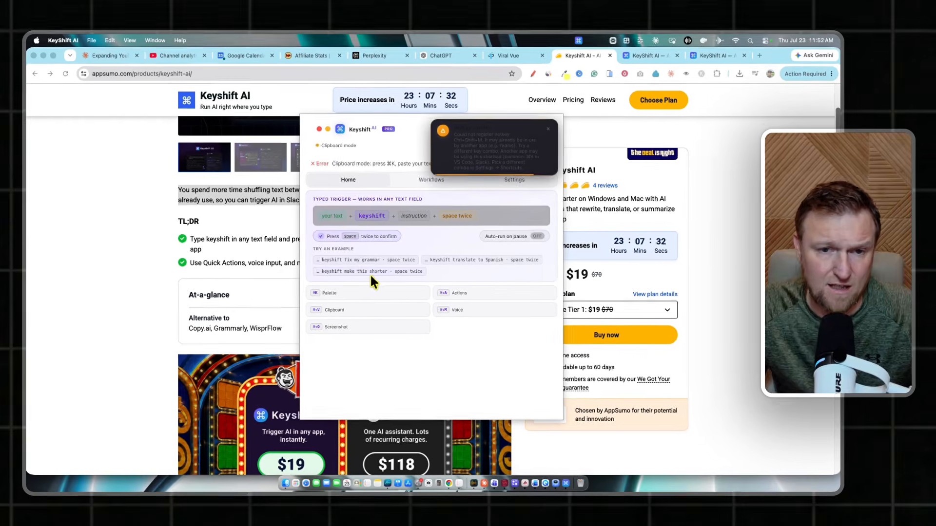
key(Escape)
drag(172, 188, 487, 201)
key(super+c)
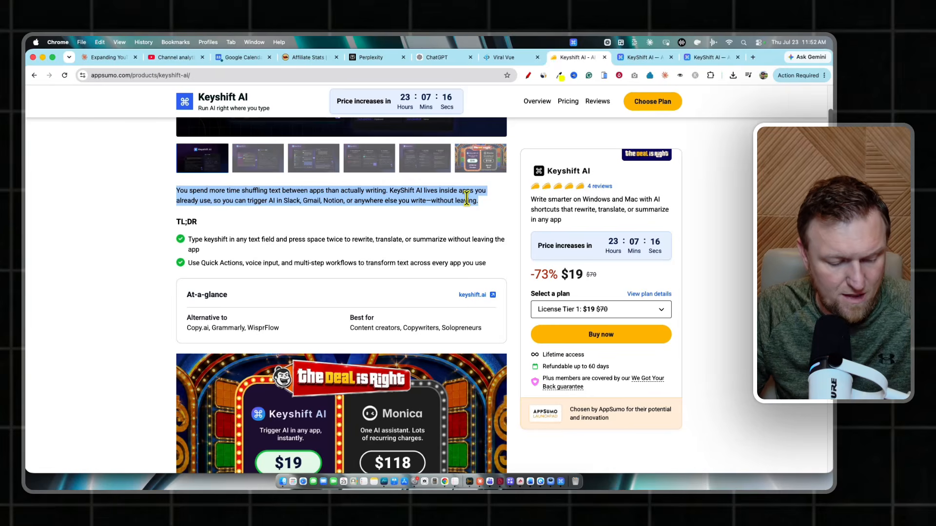
- Open the KeyShift command palette and paste the copied paragraph as its source text
key(super+k)
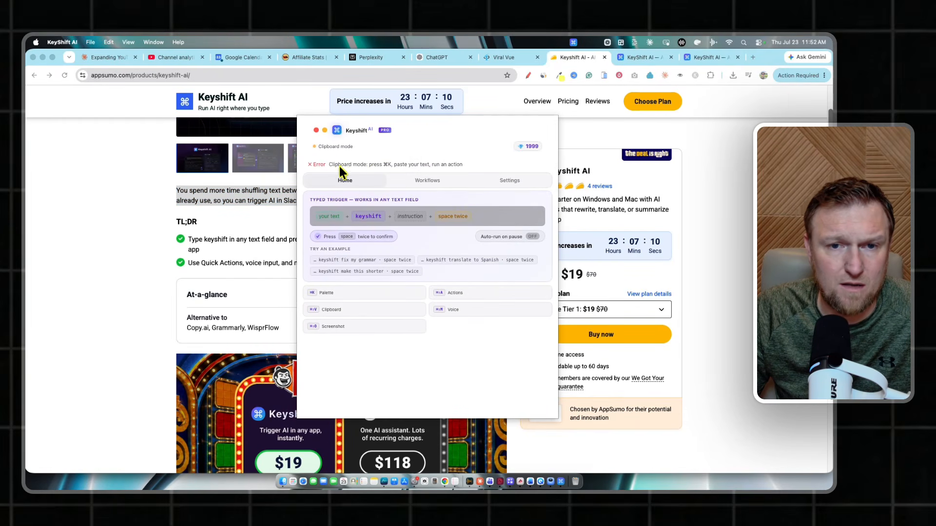
key(super+k)
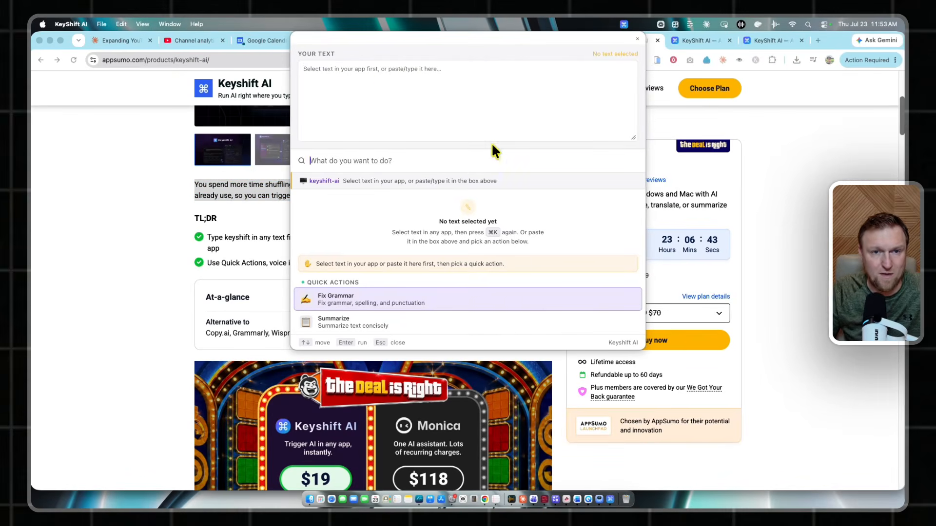
click(383, 88)
key(super+v)
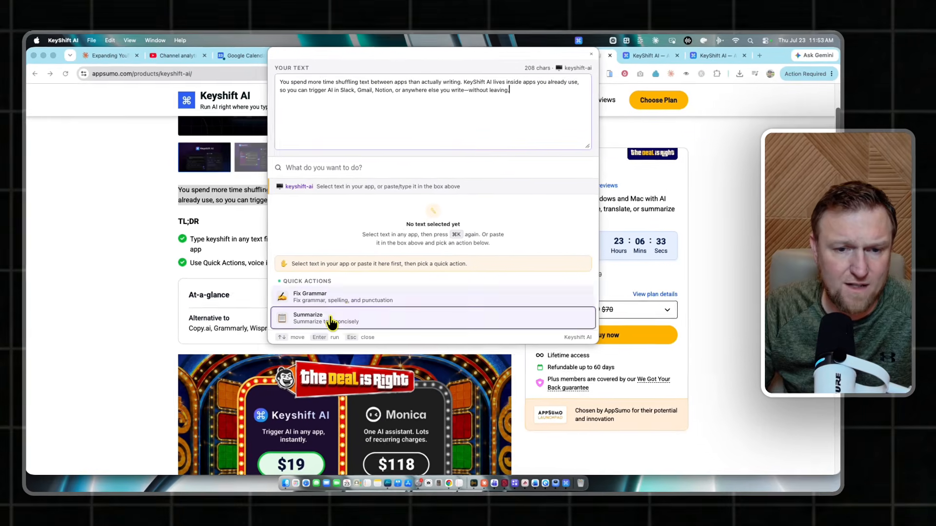
- Run the Email Format quick action on the pasted text and move the result window higher on the page
scroll(338, 287, down, 4)
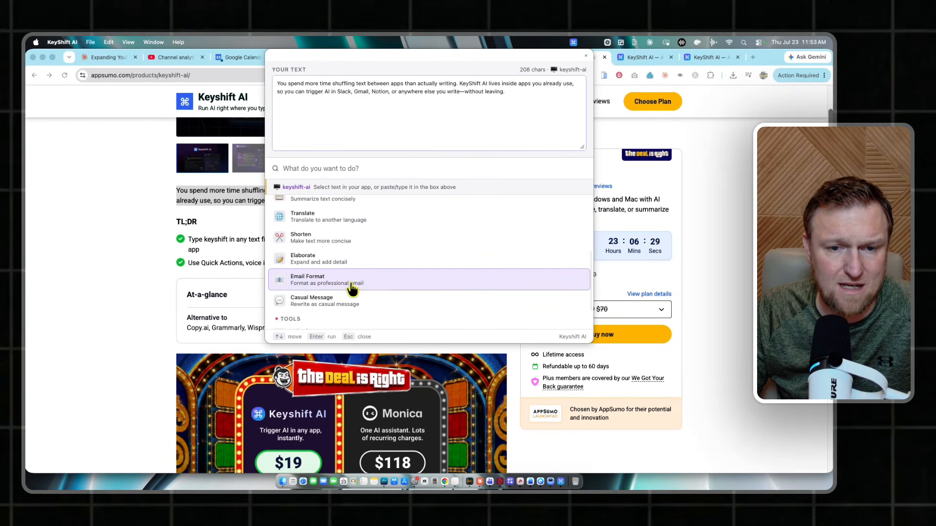
click(368, 284)
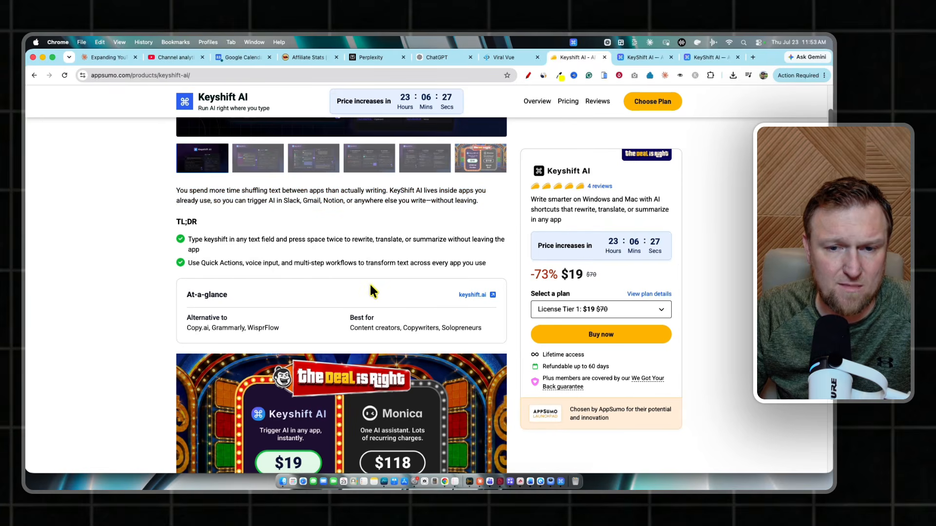
drag(370, 283, 186, 237)
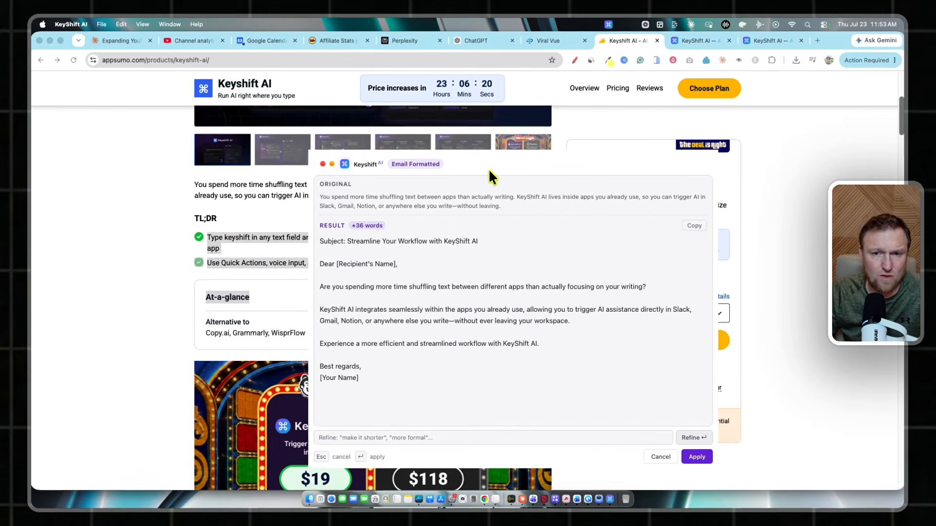
drag(451, 169, 461, 124)
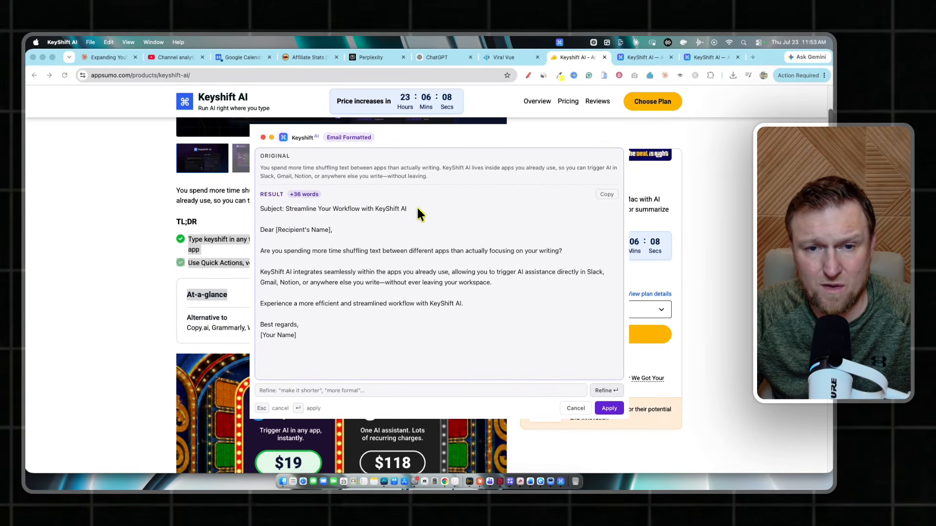
- Read through the generated email, highlighting the greeting, the opening question and the body sentences
drag(418, 215, 341, 230)
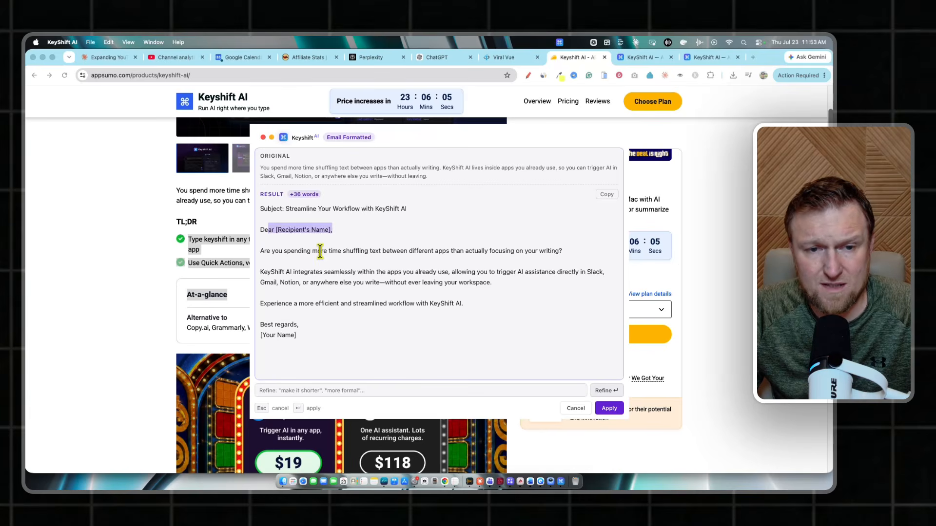
click(320, 252)
mouse_move(563, 250)
mouse_down()
mouse_move(502, 250)
mouse_move(550, 251)
mouse_up()
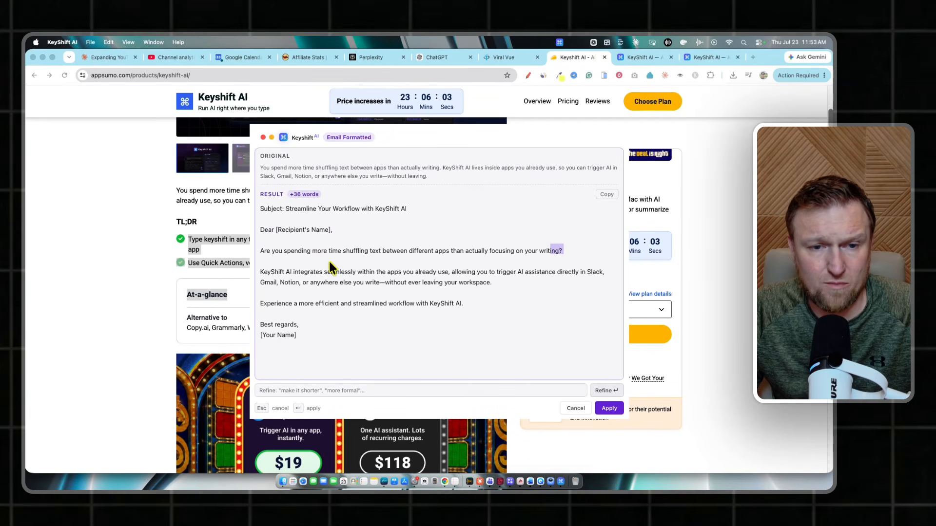
drag(268, 272, 305, 276)
drag(349, 274, 423, 298)
drag(261, 303, 374, 304)
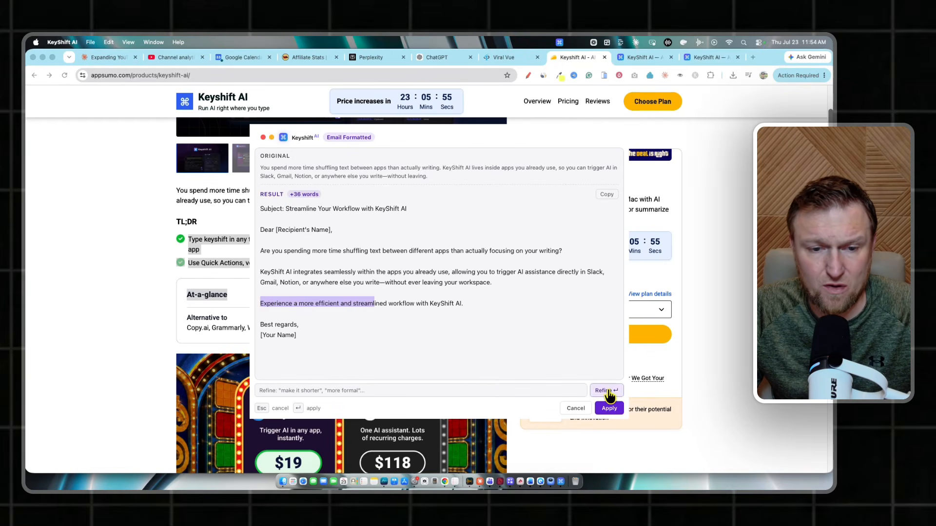
- Apply the email-formatted result without entering a refinement and dismiss the hotkey warning
click(507, 392)
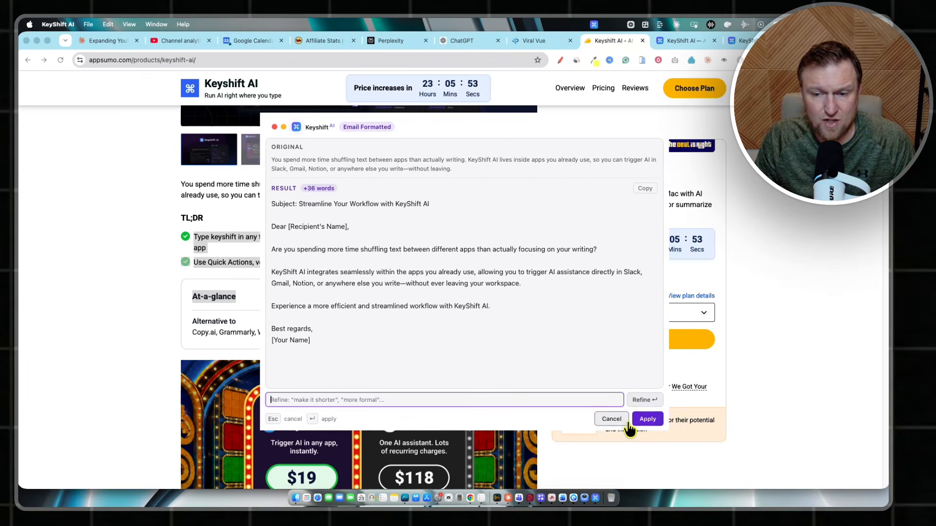
click(609, 409)
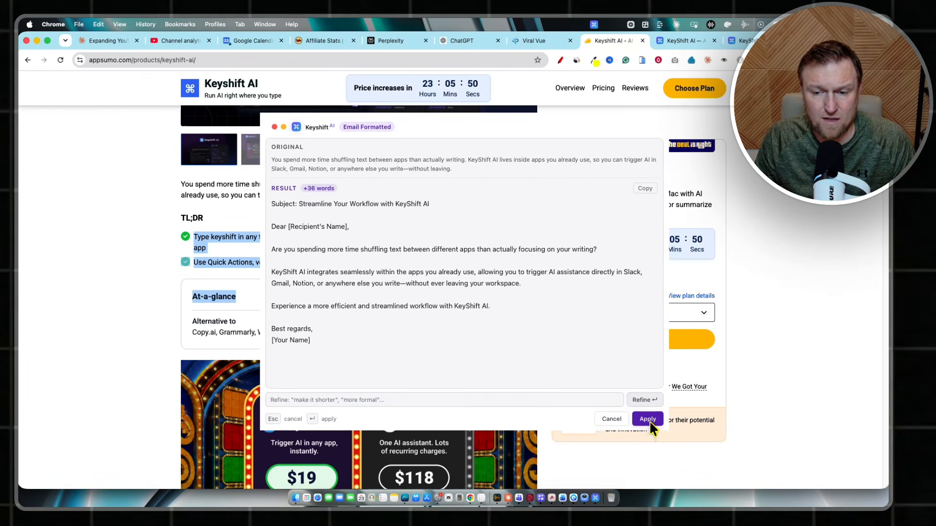
click(649, 419)
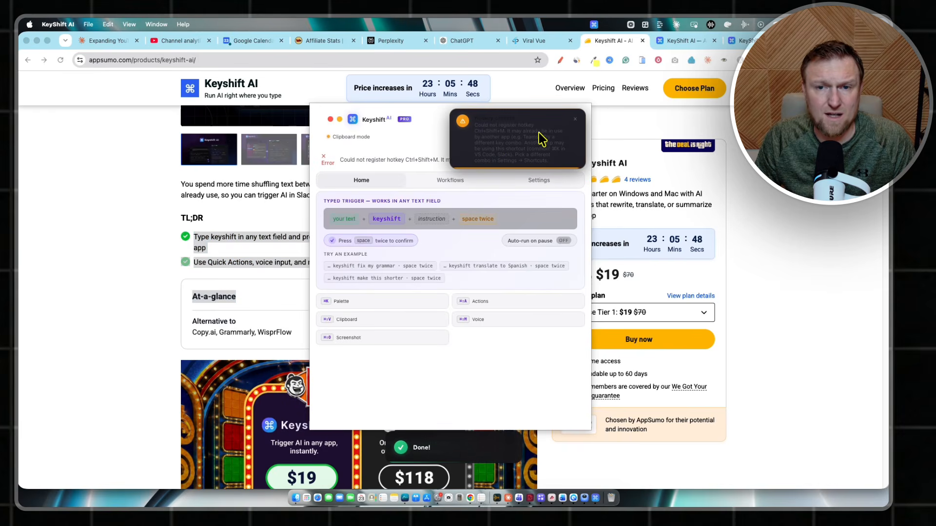
click(575, 119)
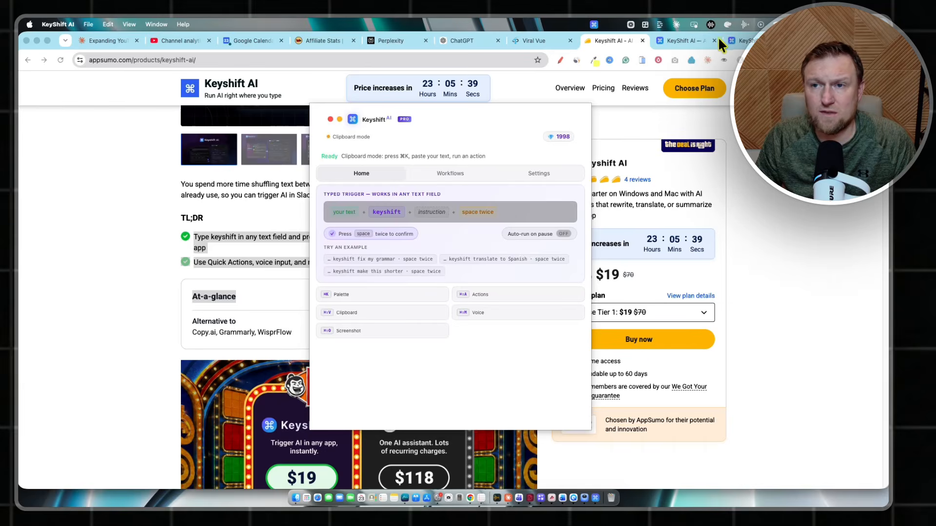
- Refresh the KeyShift web dashboard to check credits and top actions, and view the Shortcuts and Workflows pages
click(743, 41)
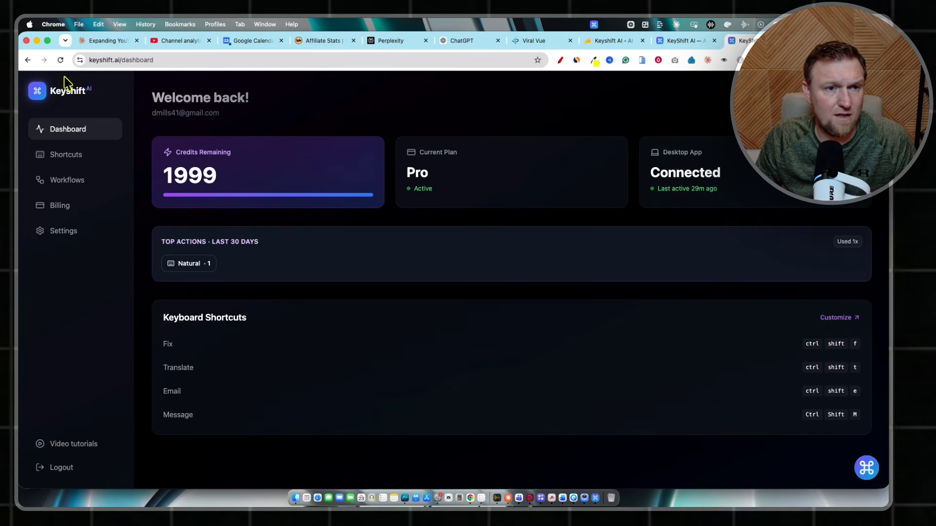
click(61, 61)
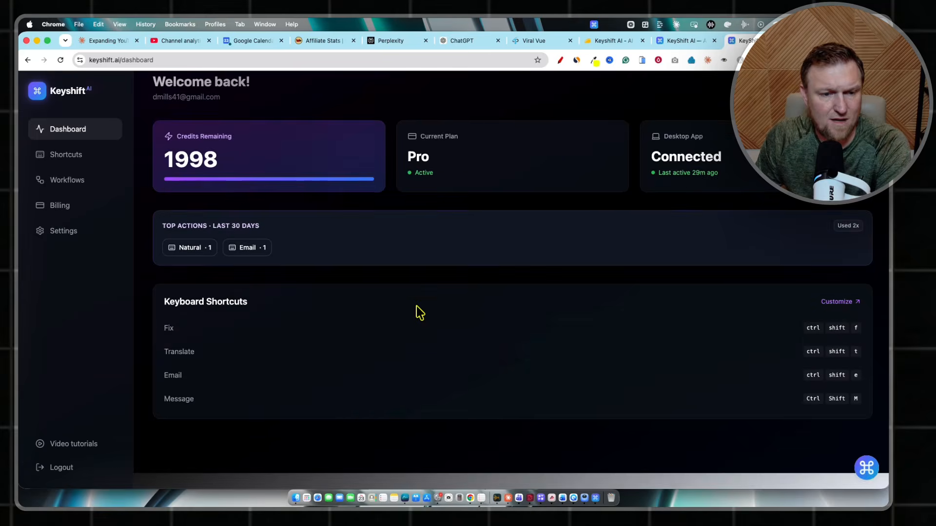
click(68, 157)
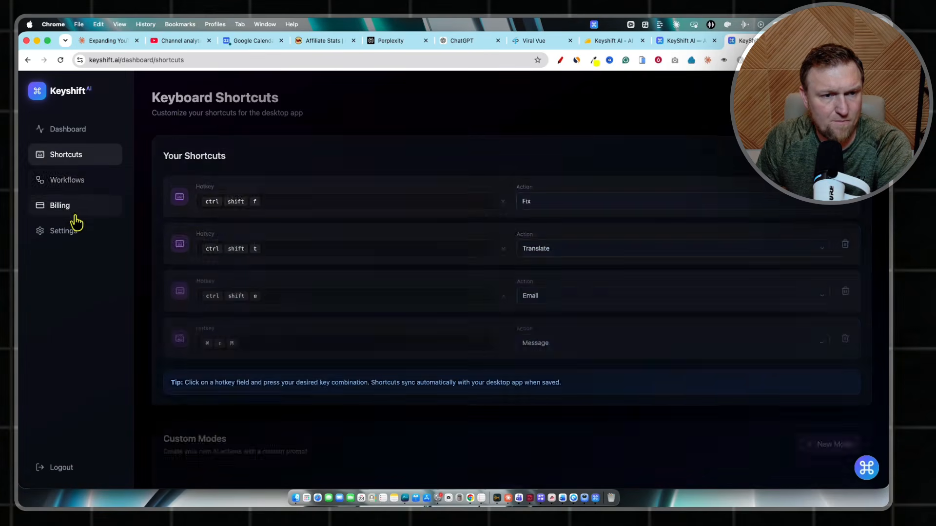
click(67, 180)
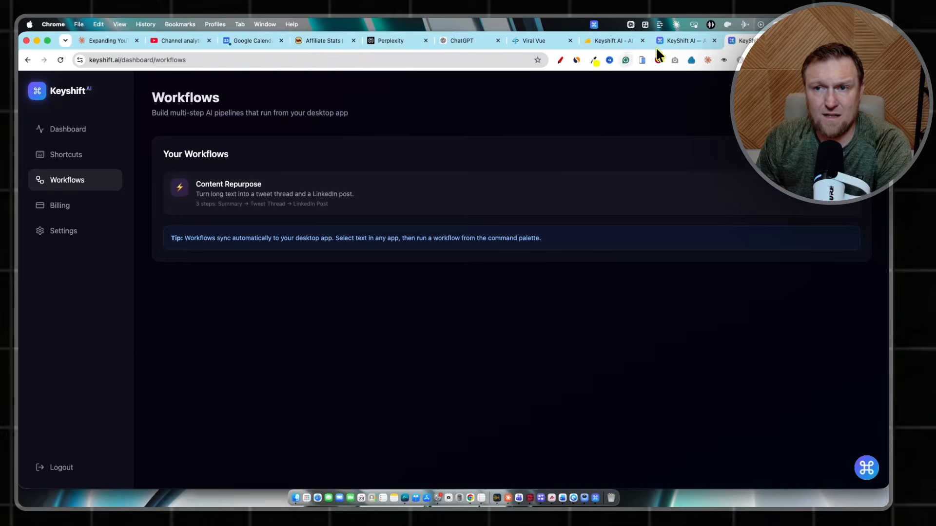
- Switch to the Tella video library and open the Kiwiform Review: Easy AI Form Building for Your Business video
click(691, 41)
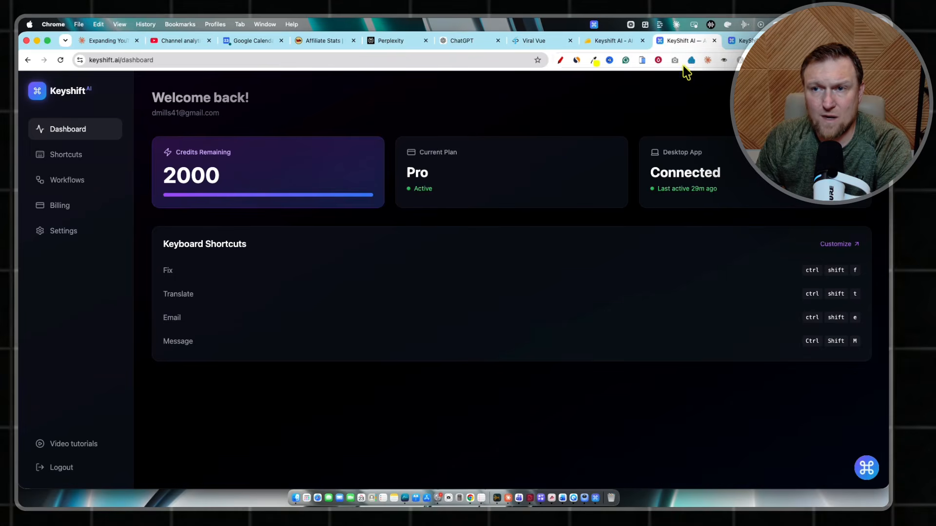
click(799, 40)
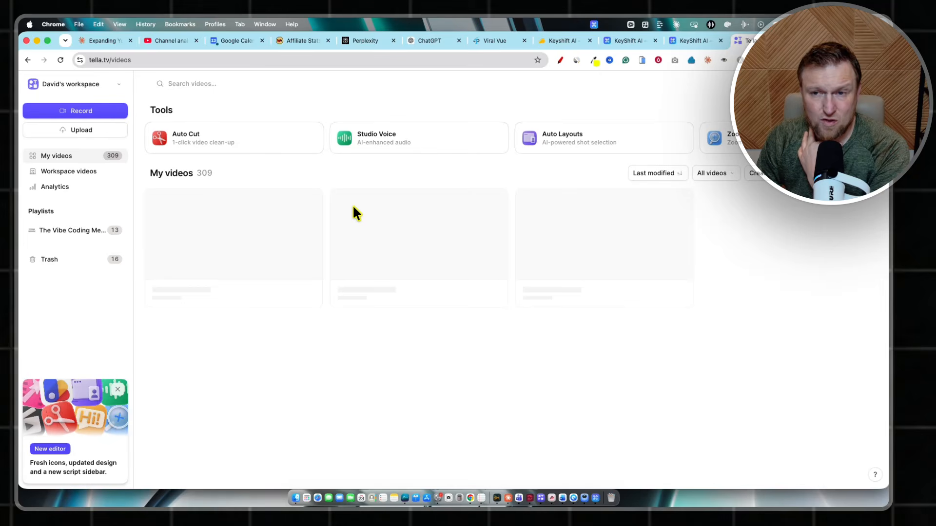
click(61, 160)
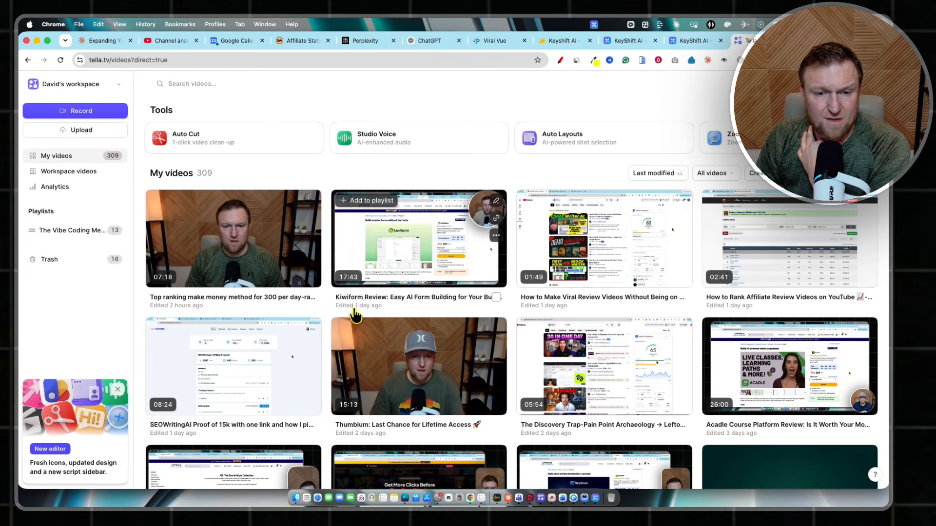
click(435, 276)
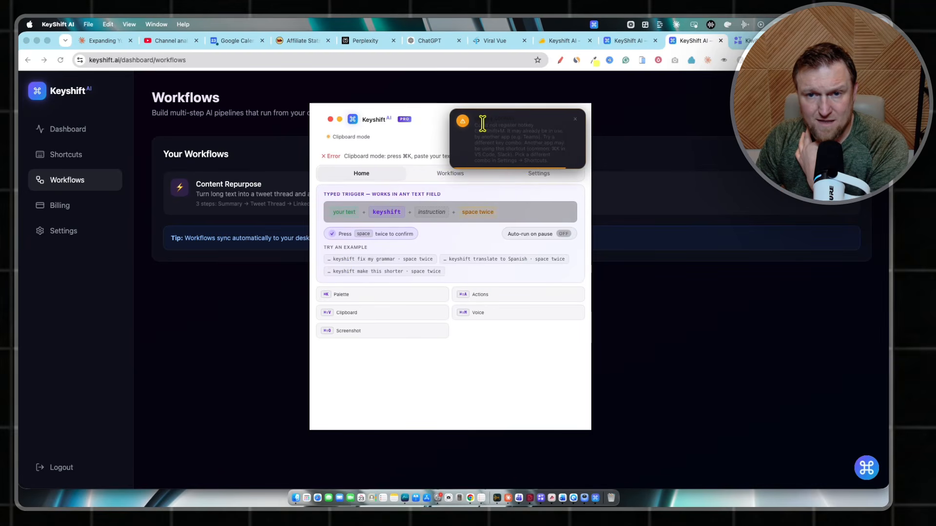
- Open the Keyshift command palette, paste the copied Kiwiform video transcript as its text, and skim the pasted lines
drag(475, 119, 583, 125)
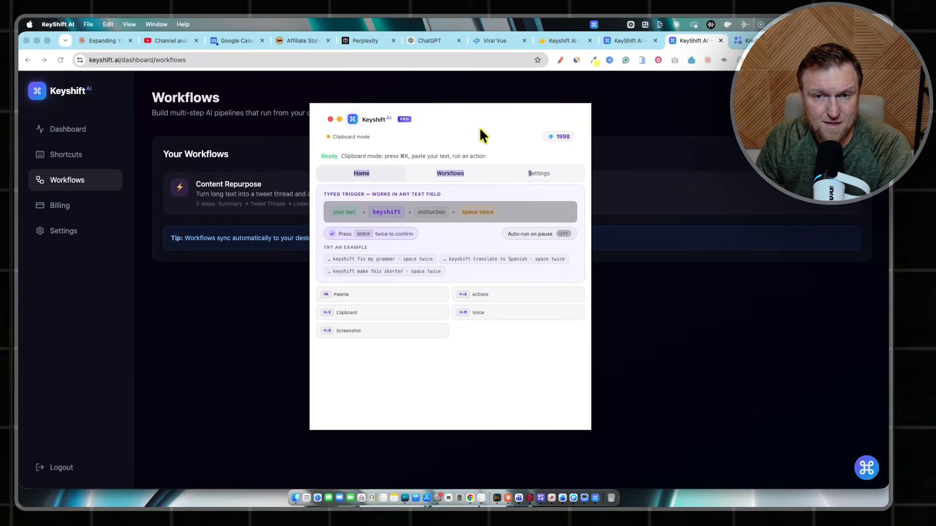
drag(484, 128, 486, 127)
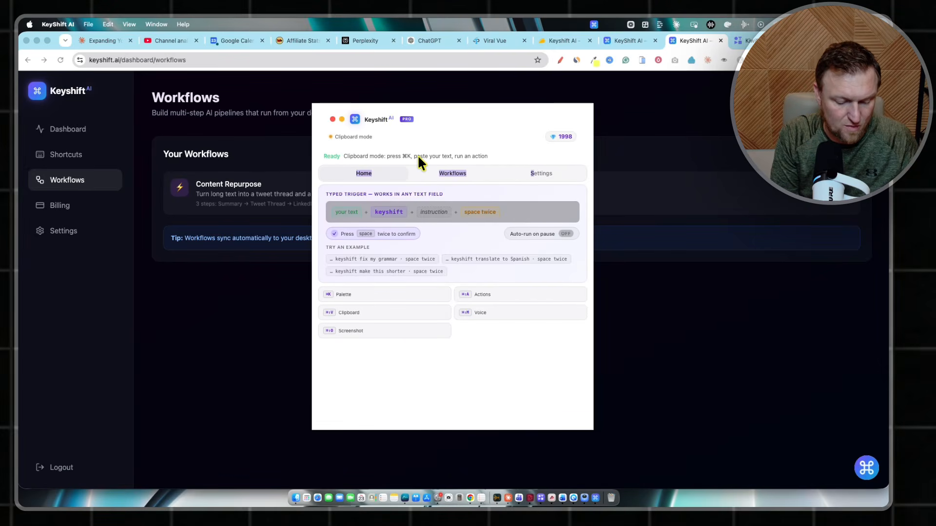
key(super+k)
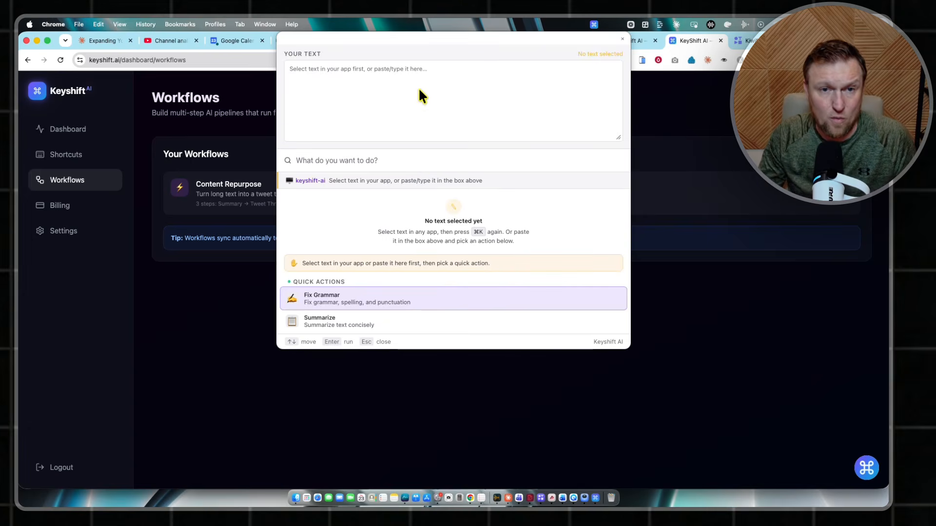
click(329, 81)
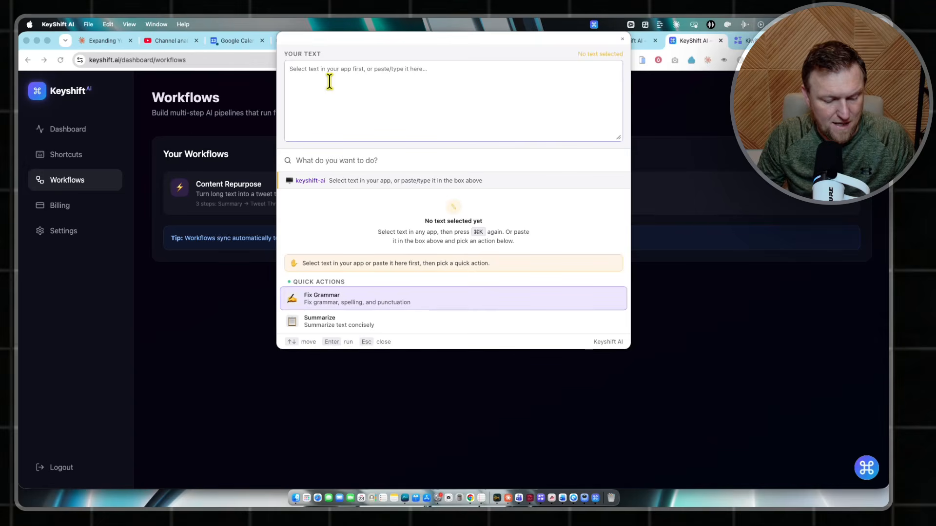
key(super+v)
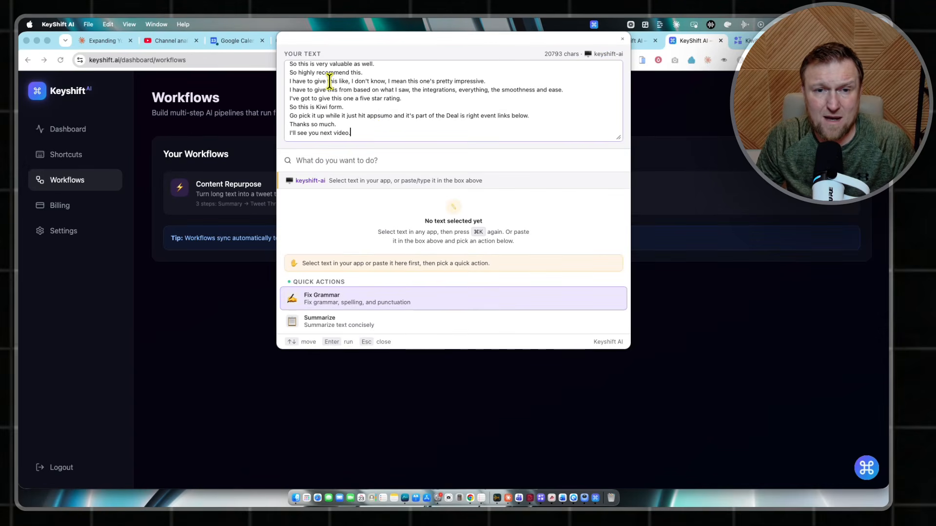
scroll(375, 116, up, 20)
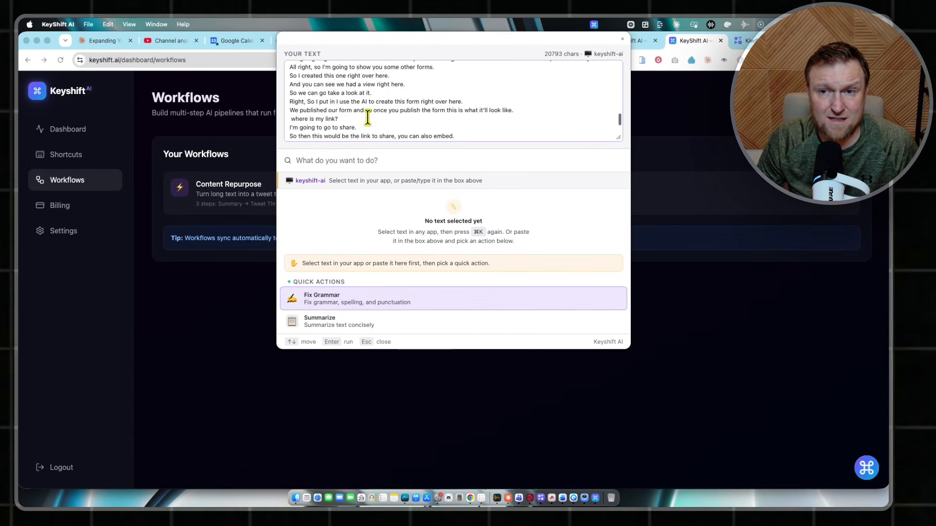
scroll(367, 117, down, 10)
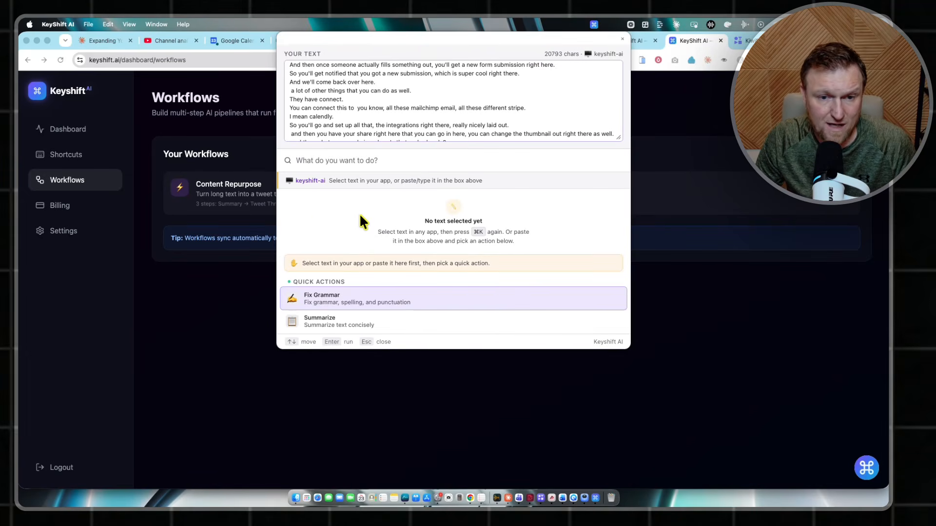
- Look through the palette's quick actions and tools for a way to run a workflow, and leave the palette
scroll(360, 217, down, 2)
scroll(360, 216, up, 2)
scroll(356, 208, down, 8)
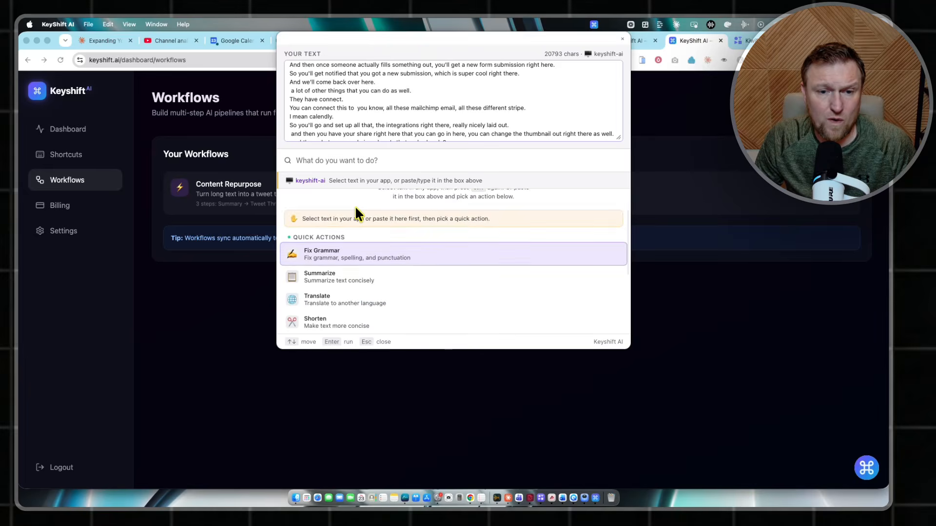
scroll(356, 208, down, 2)
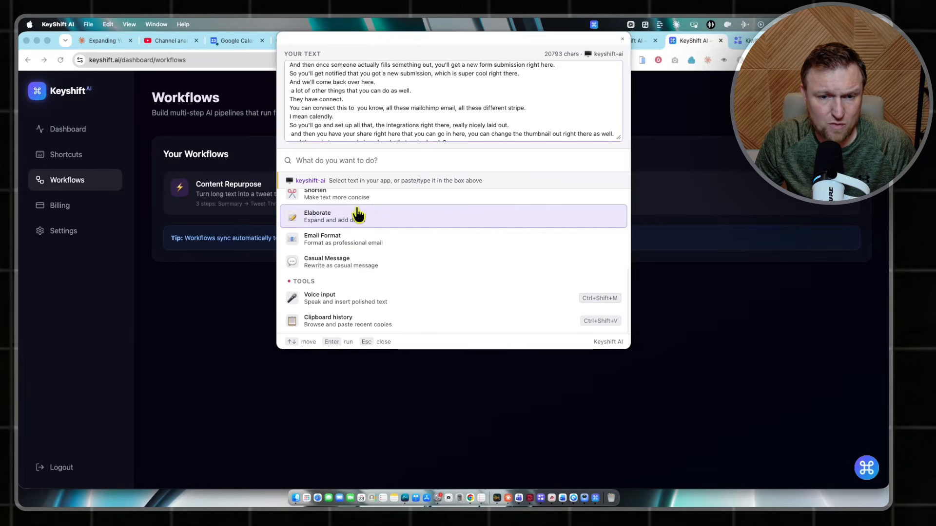
scroll(355, 273, up, 2)
scroll(359, 288, down, 2)
scroll(360, 287, up, 1)
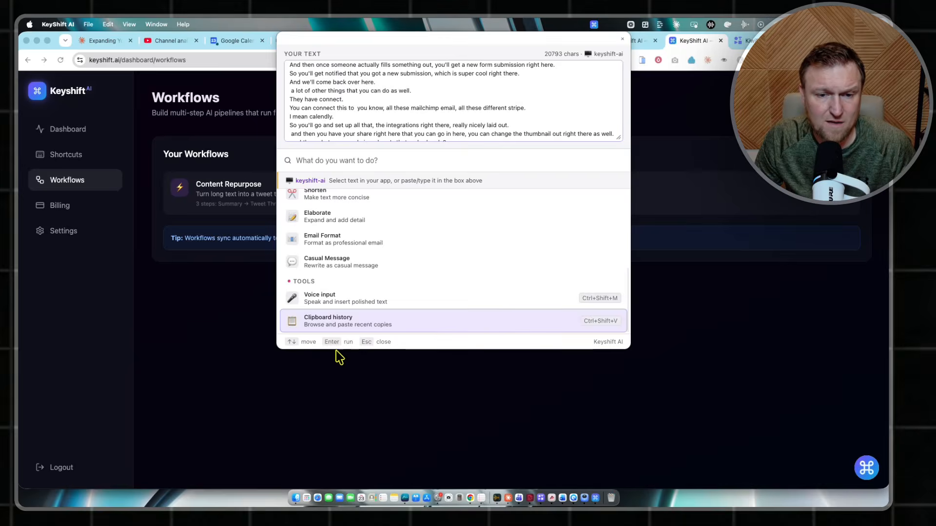
key(Return)
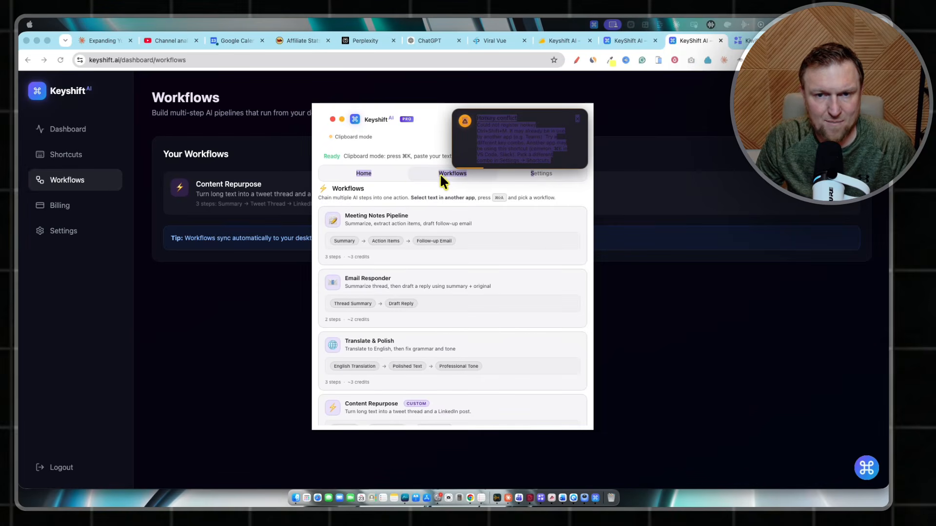
- Review the workflows in the Keyshift desktop app and try to open the custom Content Repurpose workflow
click(447, 174)
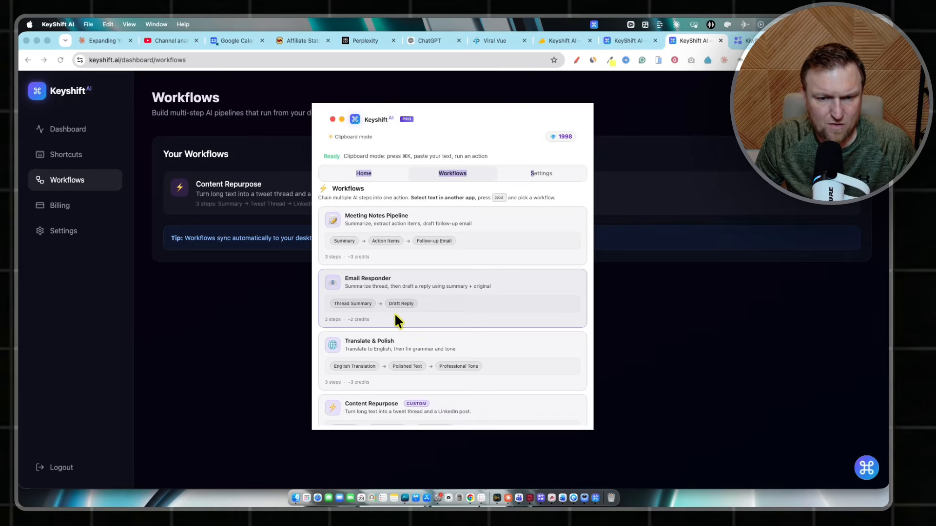
scroll(395, 312, down, 2)
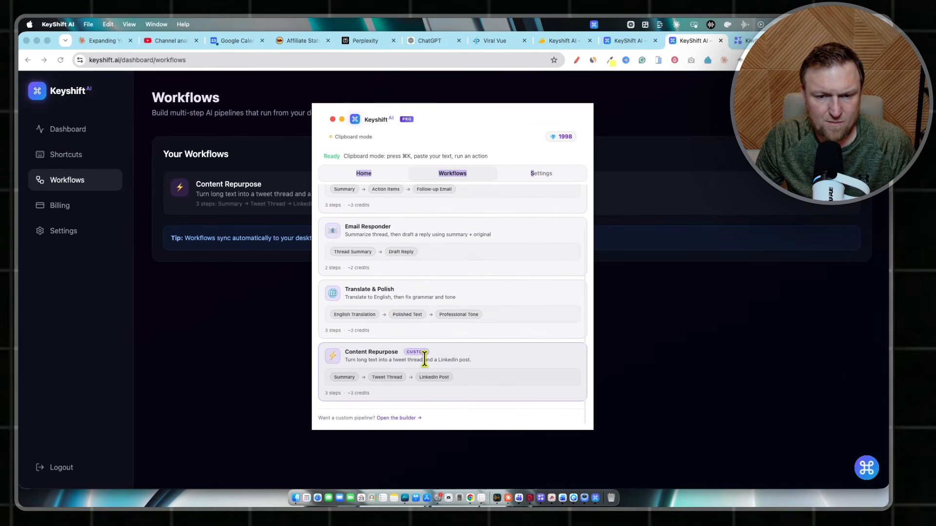
click(371, 370)
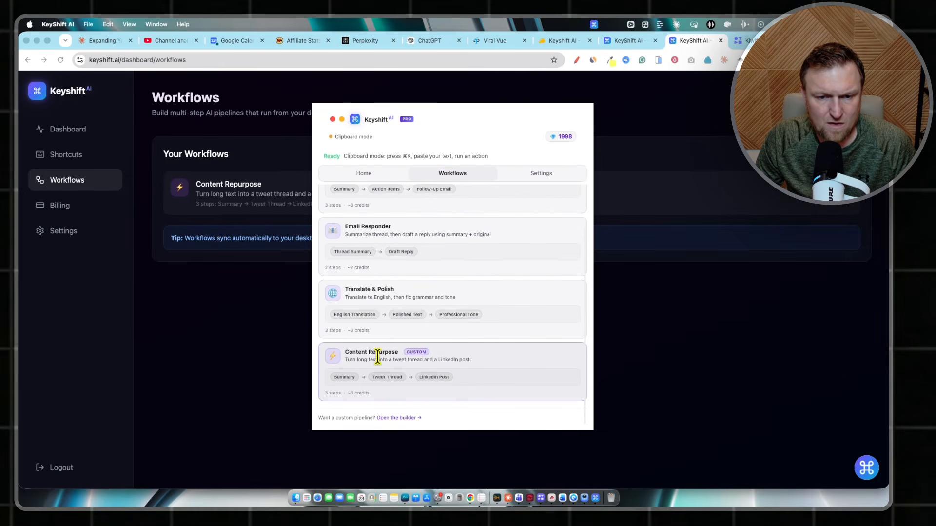
click(350, 398)
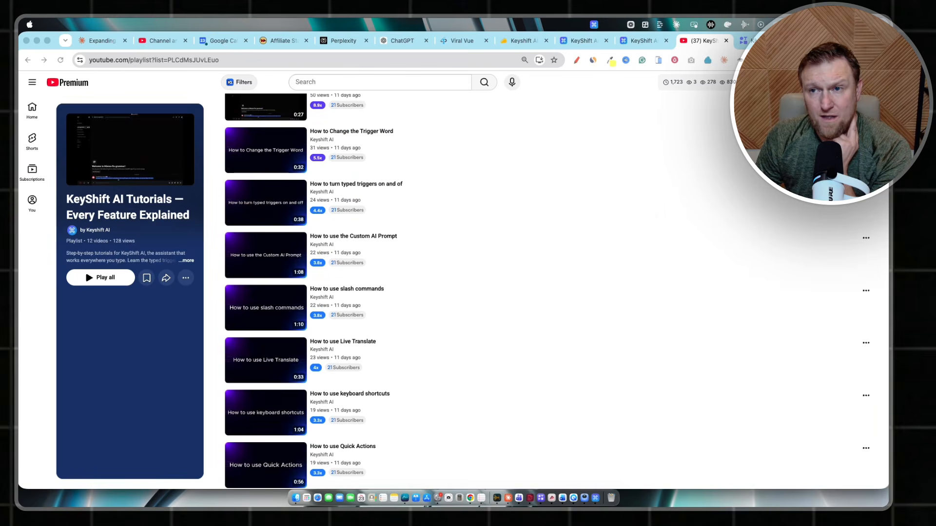
- Check the Keyshift web dashboard and browse the KeyShift AI Tutorials playlist on YouTube for guidance on workflows
click(633, 42)
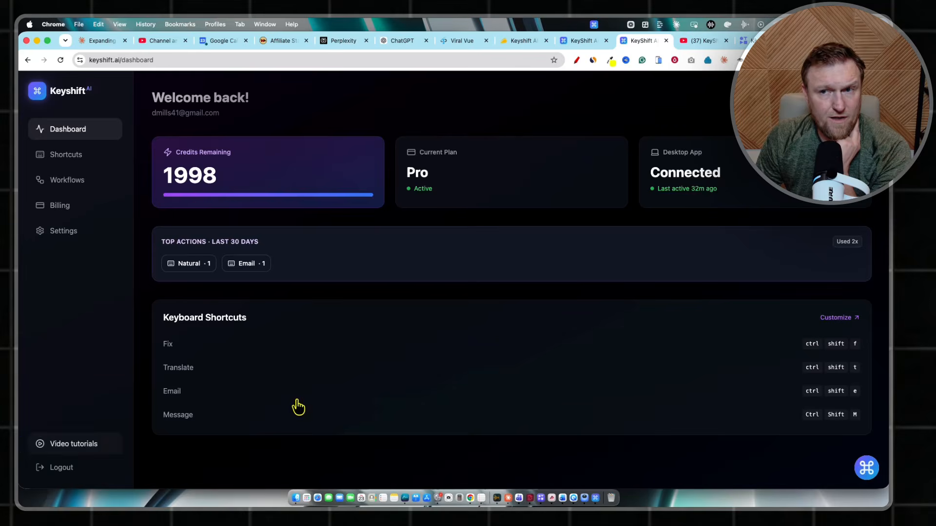
click(688, 44)
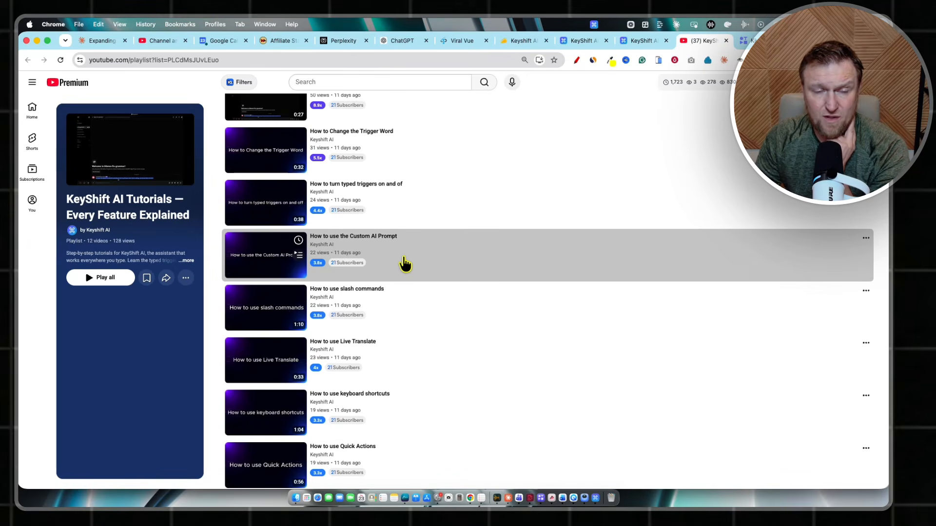
scroll(405, 264, down, 4)
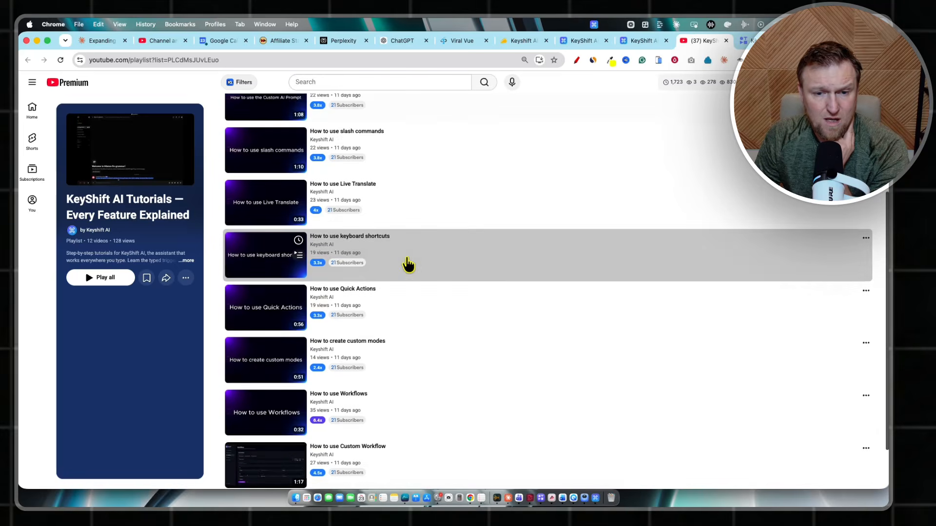
scroll(408, 273, down, 1)
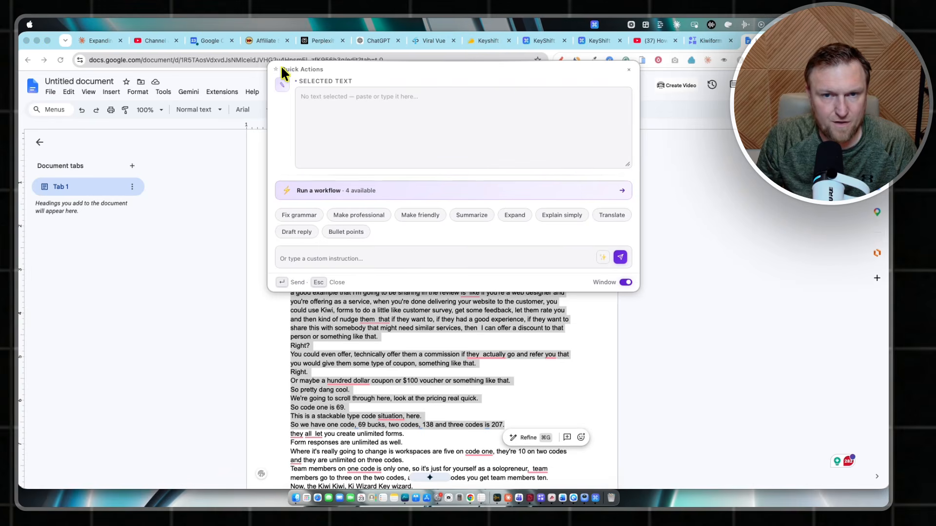
- Try to load the Google document's transcript, from its first line to "person or something like that.", into Quick Actions, and close the window
key(Escape)
click(288, 142)
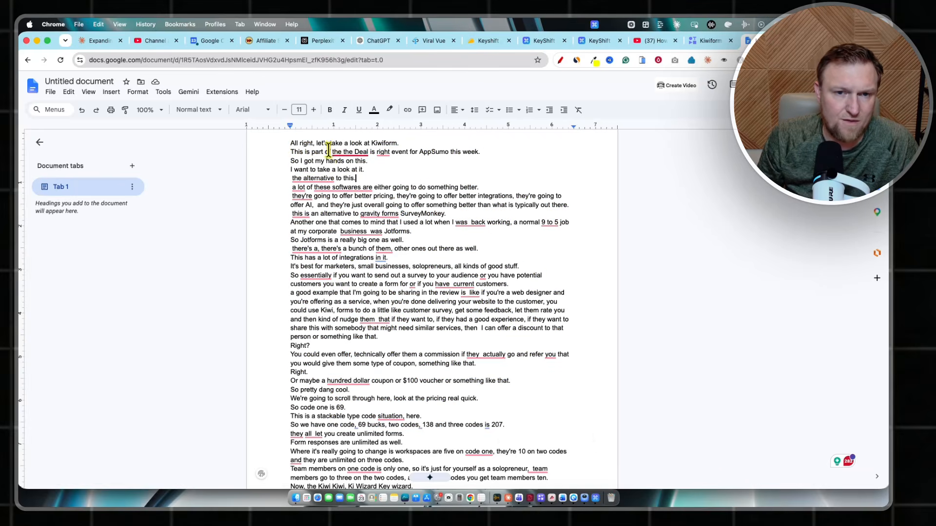
drag(287, 143, 495, 336)
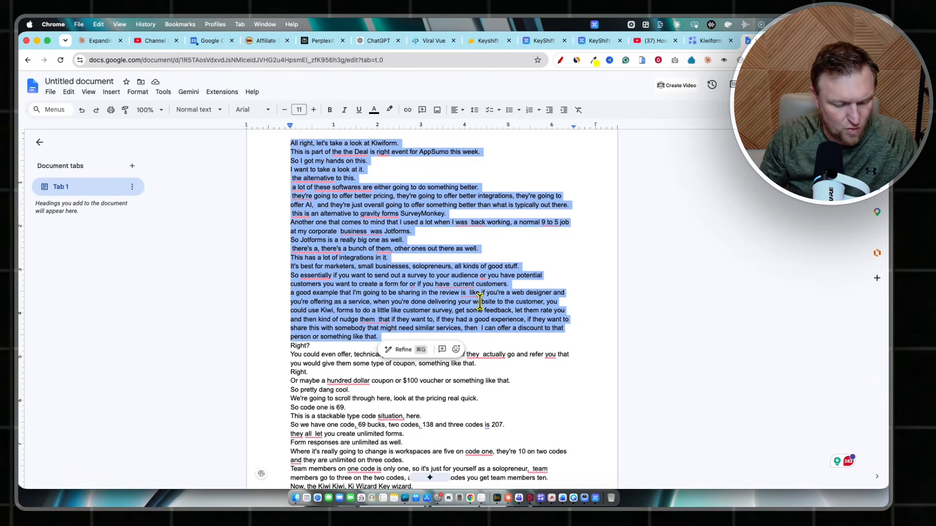
key(super+shift+space)
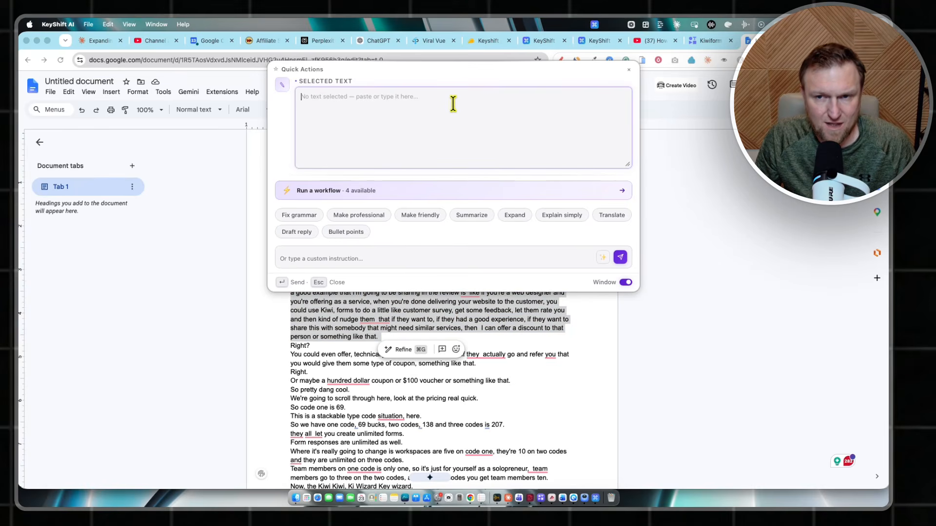
click(629, 76)
click(697, 251)
click(333, 172)
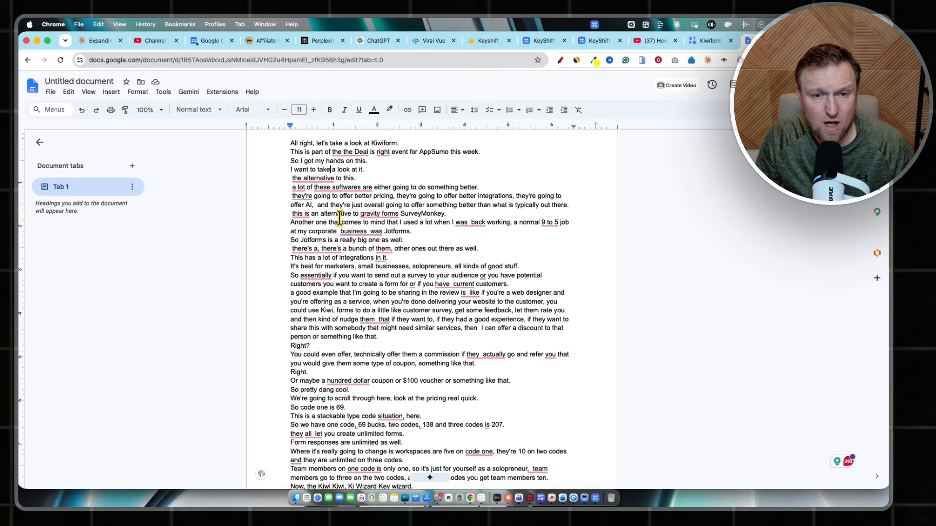
- Revisit the Kiwiform video page and select the entire transcript in the Google document
click(711, 40)
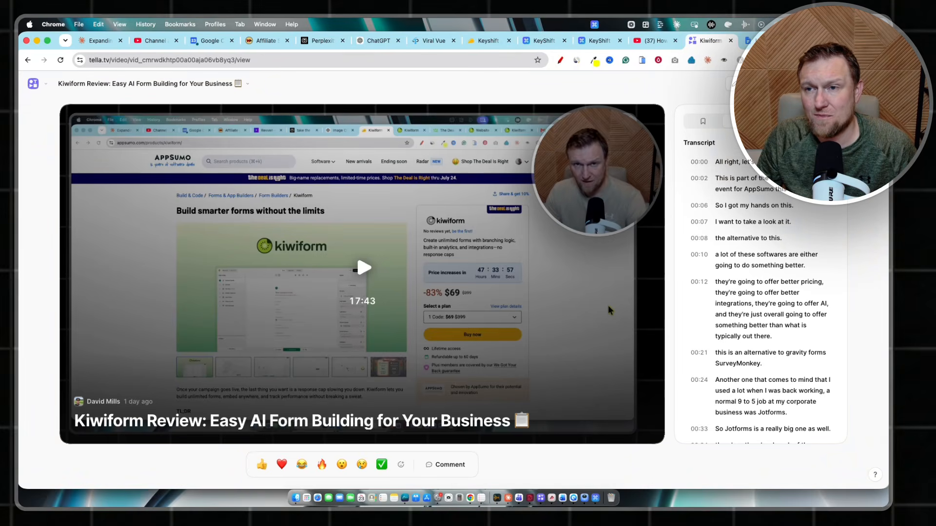
key(ctrl+Tab)
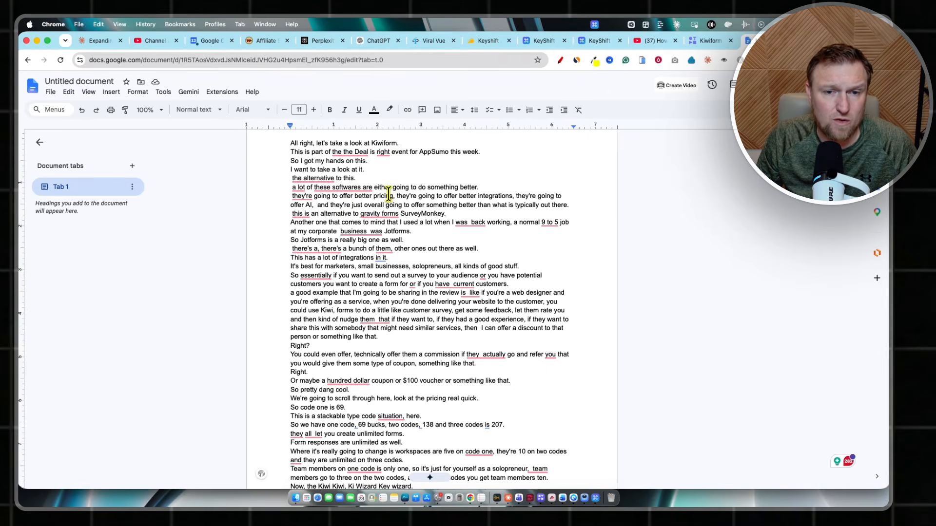
key(super+a)
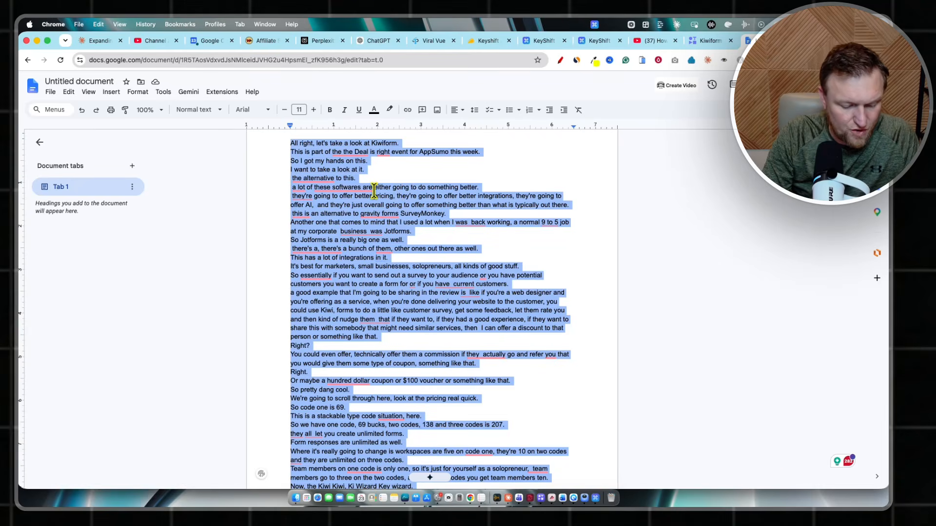
click(663, 40)
click(753, 40)
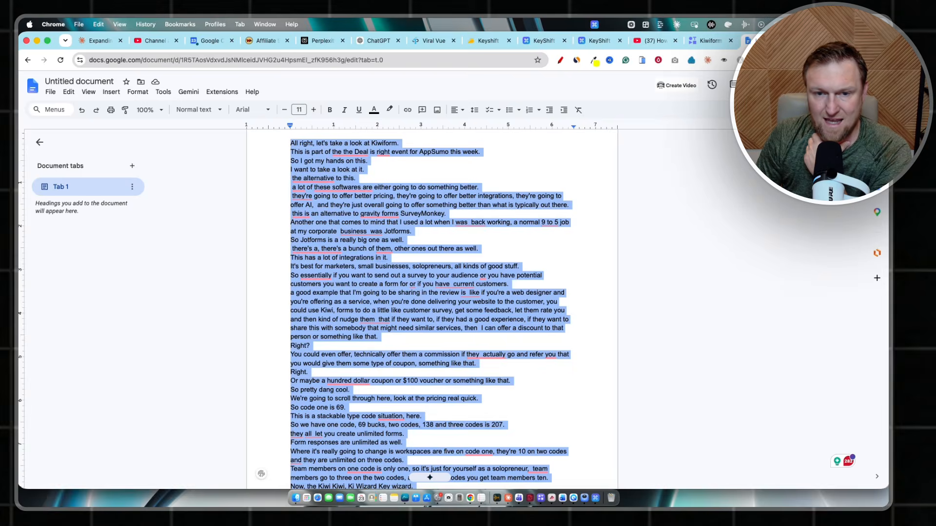
drag(383, 222, 381, 231)
key(super+a)
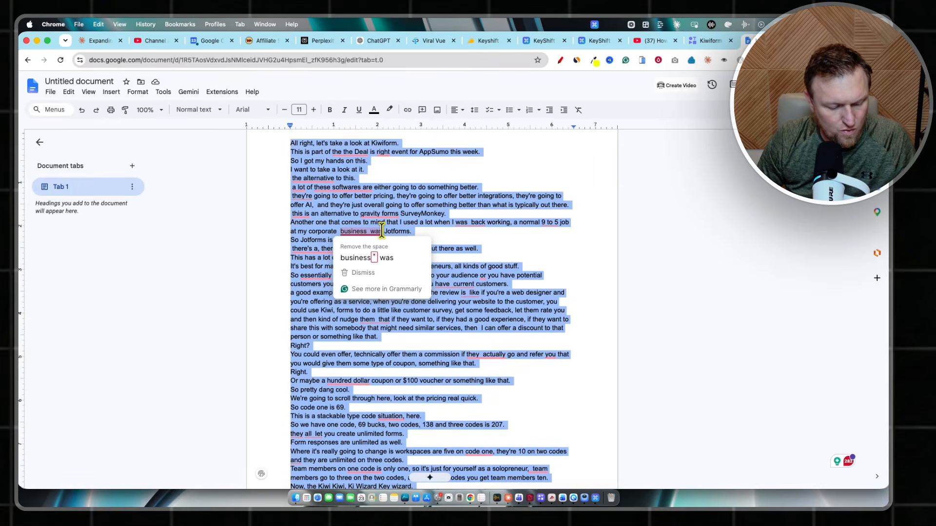
- Paste the full transcript into Keyshift's Quick Actions and open the choice of workflows to run on it
key(super+shift+k)
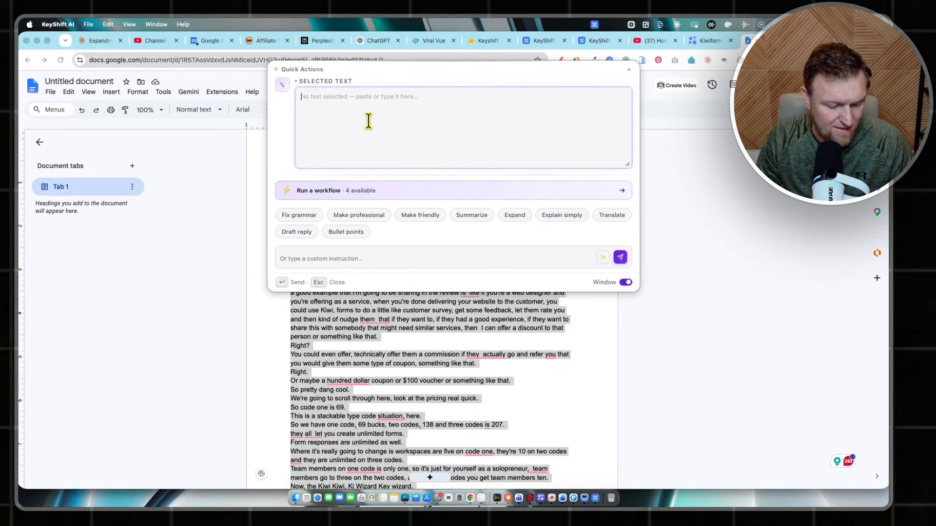
key(super+v)
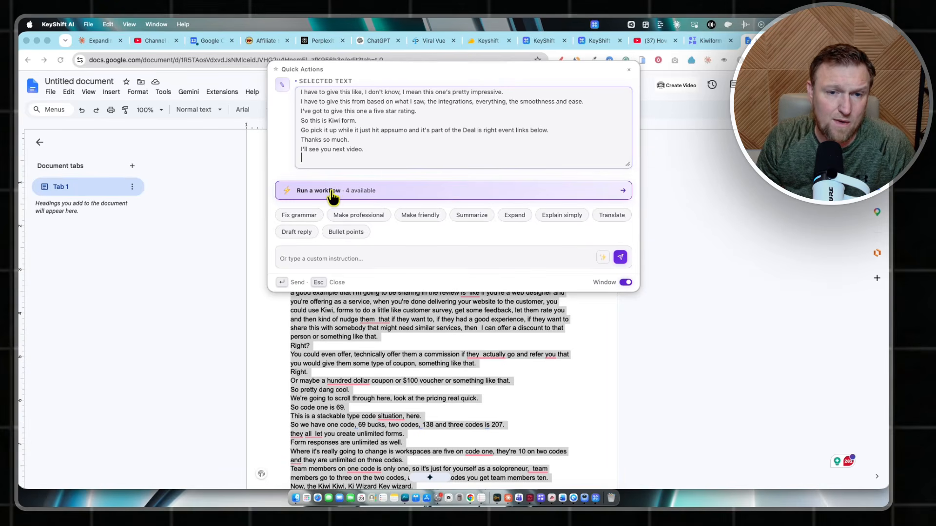
click(447, 191)
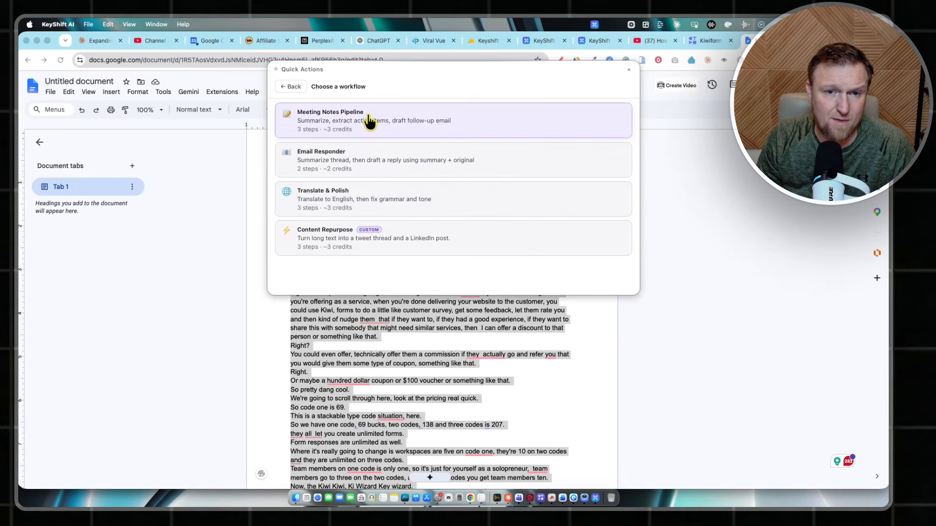
- Run the Content Repurpose workflow on the transcript, review the generated summary, tweet thread and LinkedIn post, and close the results
click(431, 250)
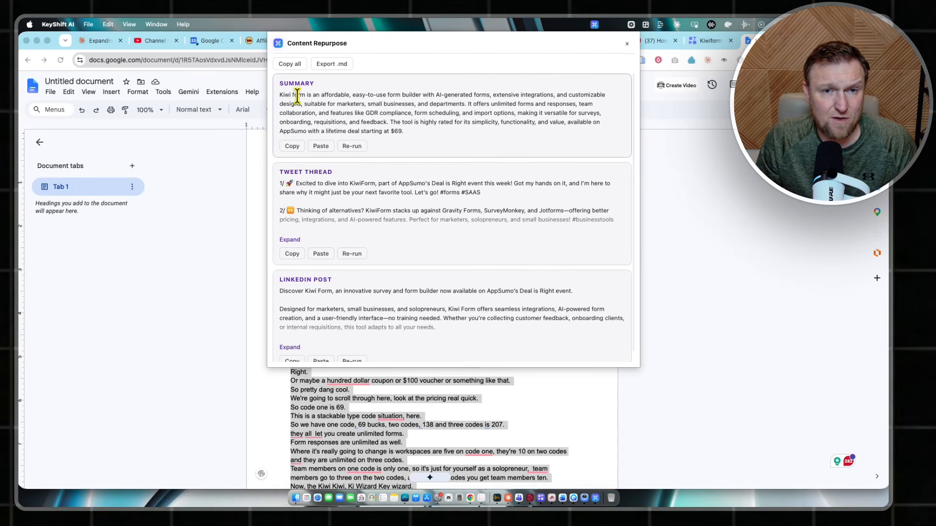
drag(278, 95, 423, 136)
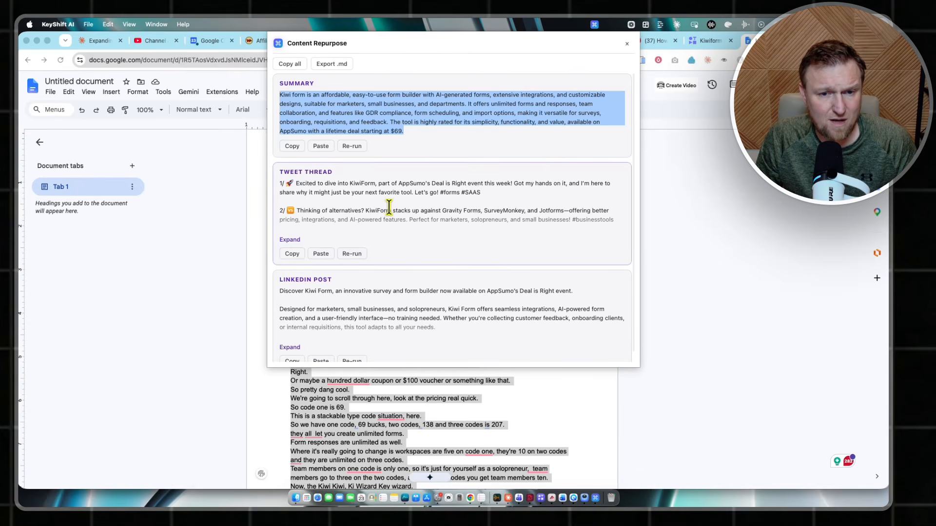
scroll(395, 273, down, 2)
scroll(395, 278, up, 2)
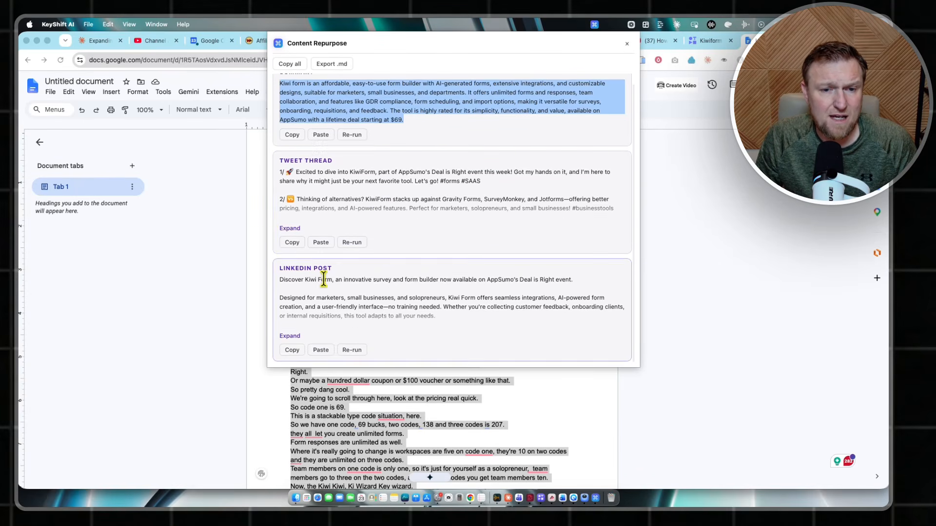
drag(287, 306, 403, 307)
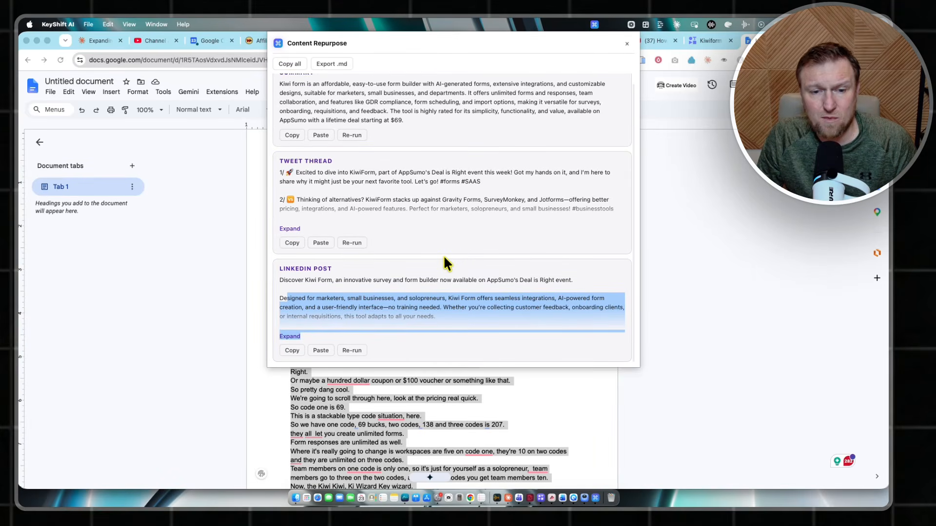
scroll(448, 168, up, 1)
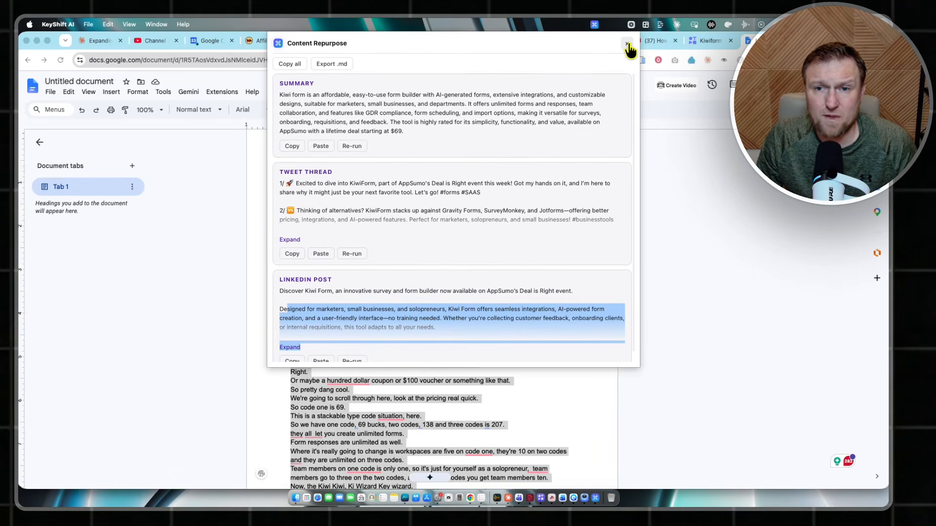
click(627, 44)
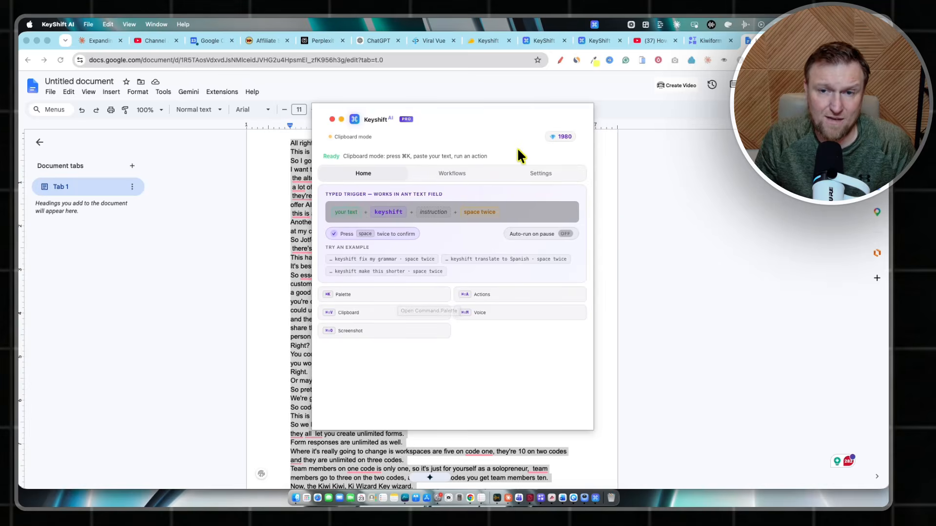
- Select the full transcript in the Google document, and switch to Word to select all the text in Document1
drag(526, 119, 500, 116)
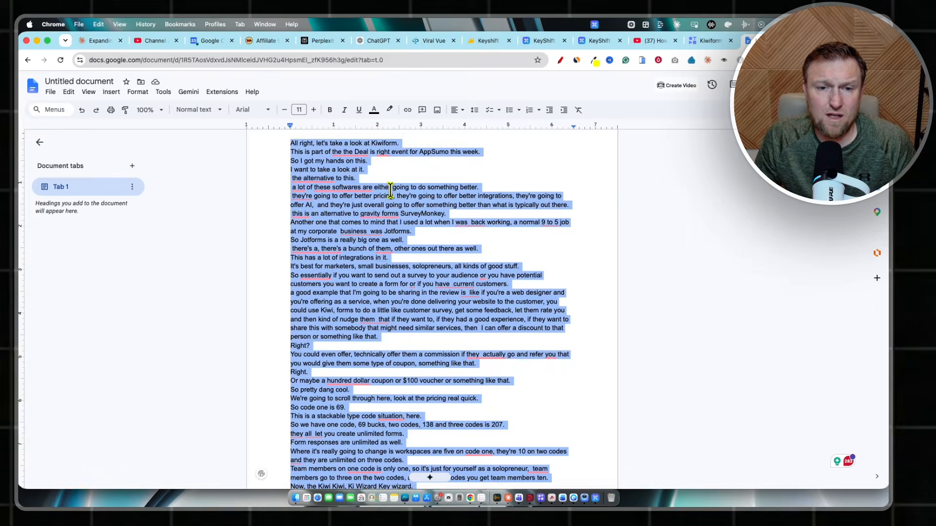
click(385, 197)
key(super+a)
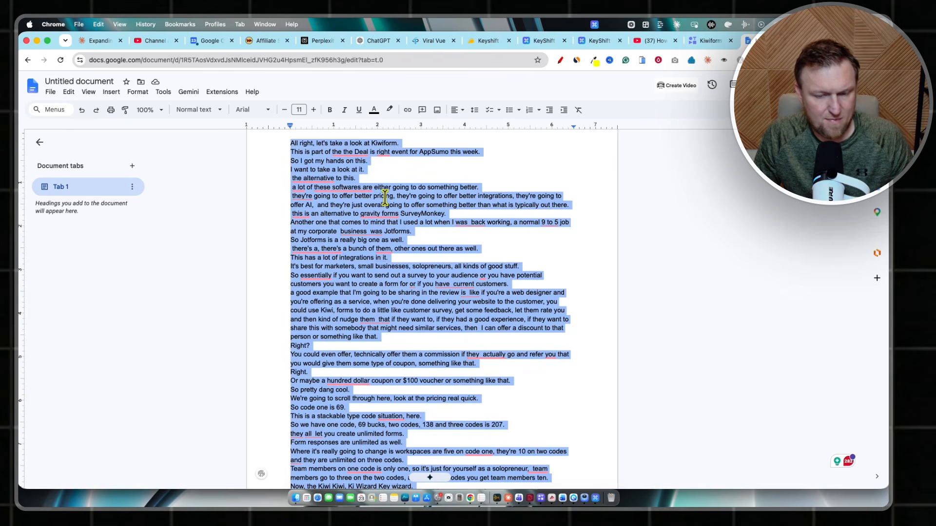
click(563, 497)
scroll(417, 171, up, 5)
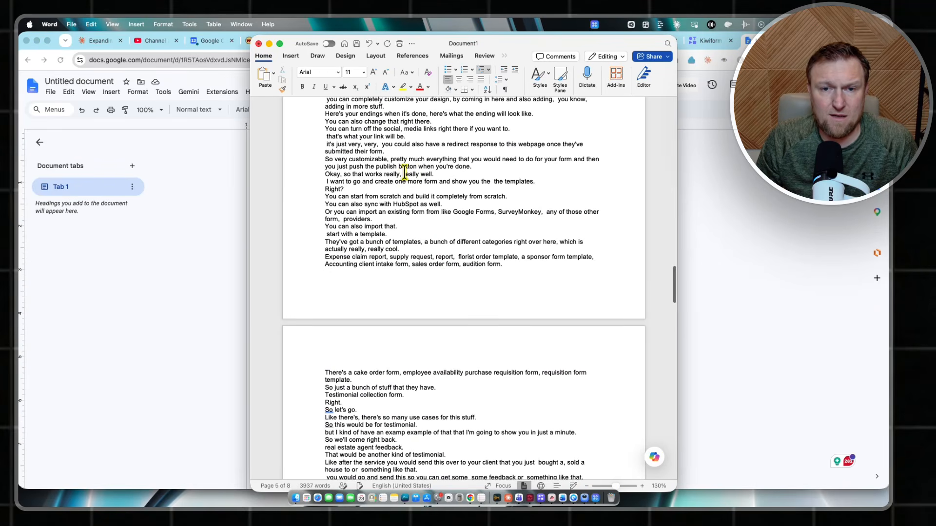
scroll(376, 164, down, 1)
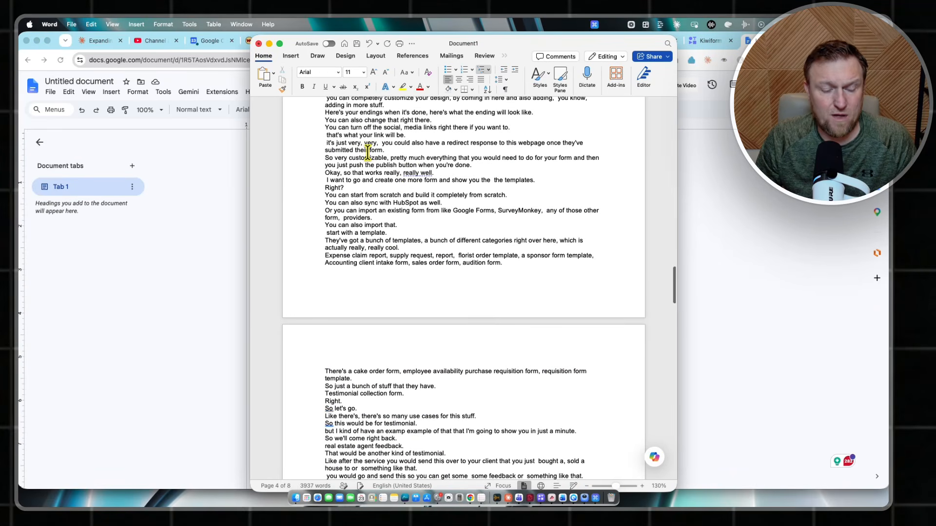
key(super+a)
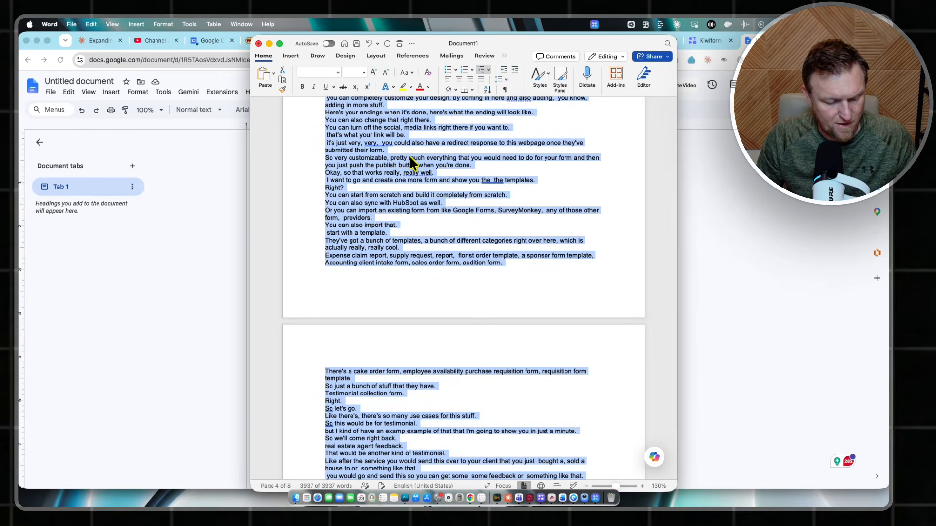
- Paste the transcript into Keyshift's Quick Actions over Word, run Explain simply on it, and review the result
key(super+shift+k)
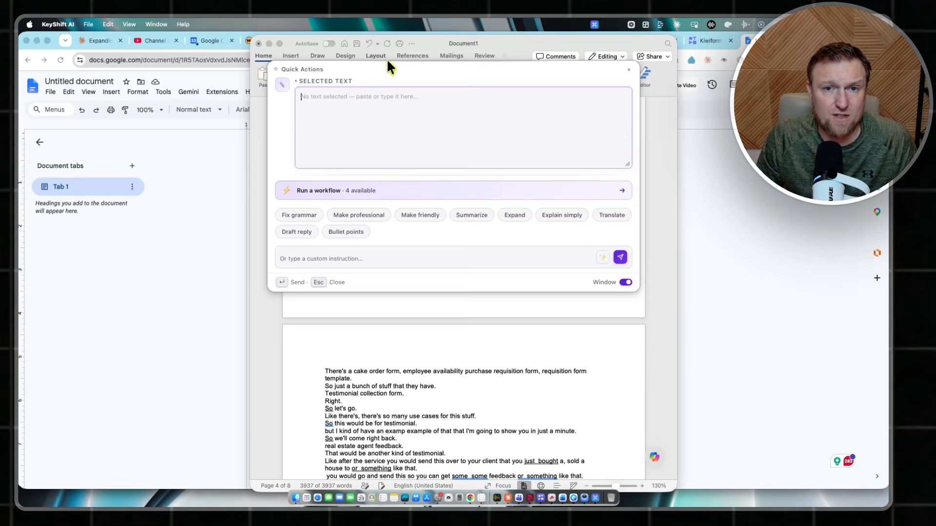
drag(394, 69, 427, 167)
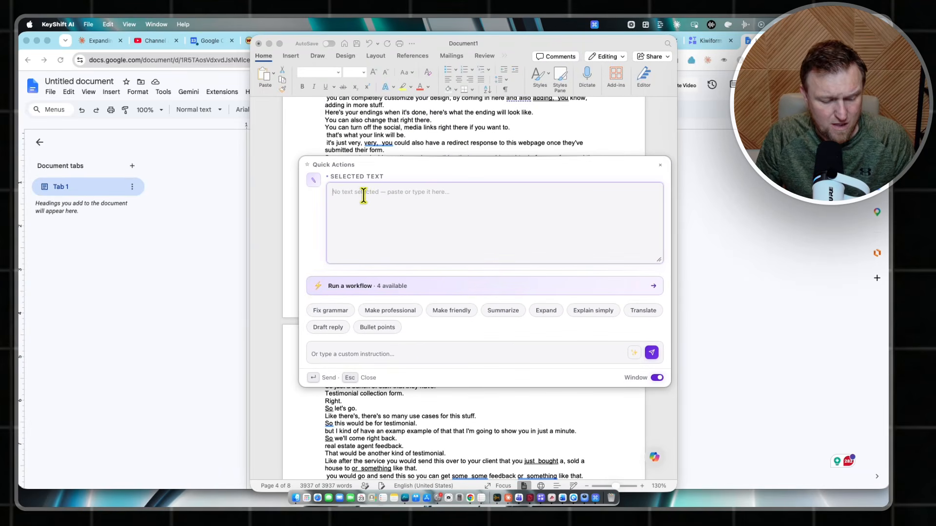
key(super+v)
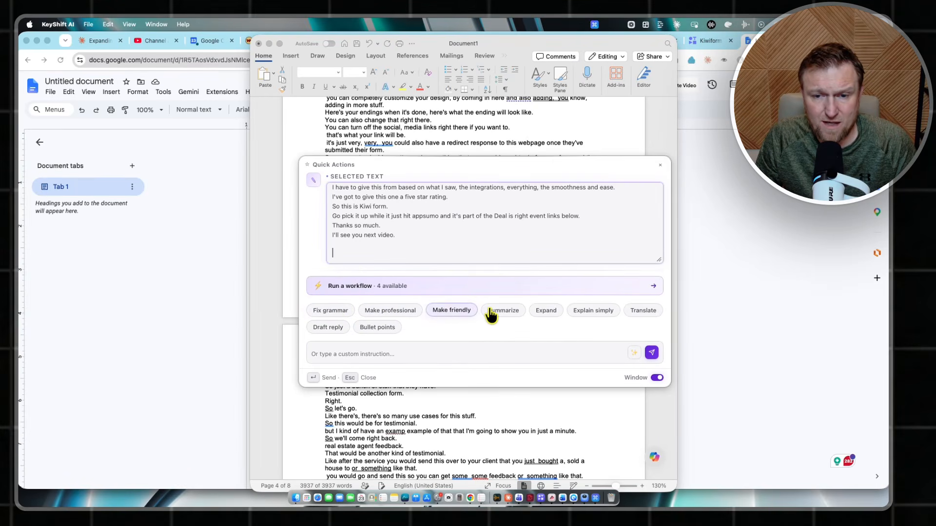
click(606, 317)
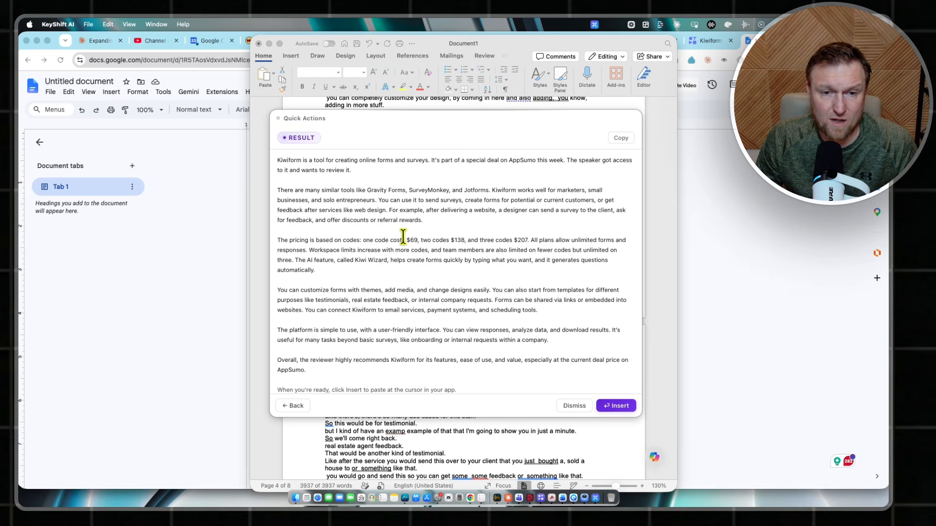
drag(292, 168, 558, 394)
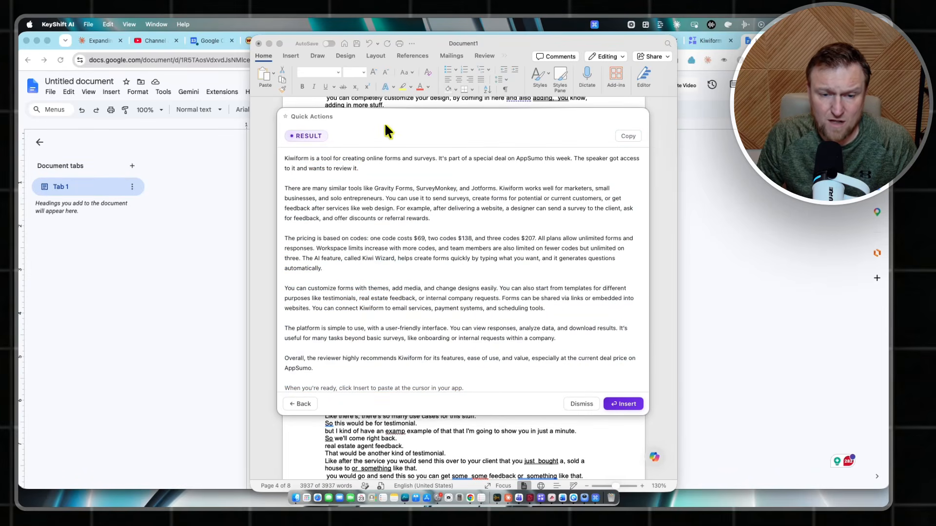
- Switch to Gmail in Chrome and select the body of the email "can you spot your sales leak?" through its P.S
click(242, 361)
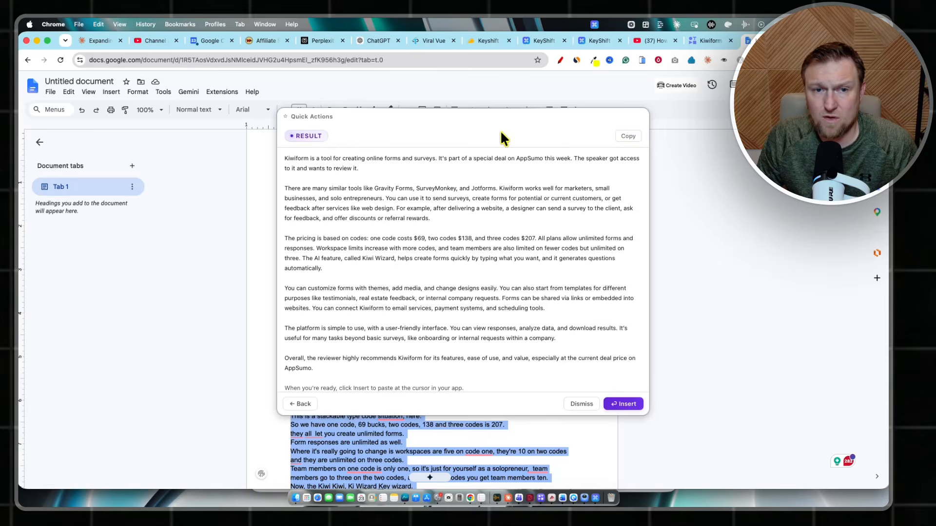
key(ctrl+Tab)
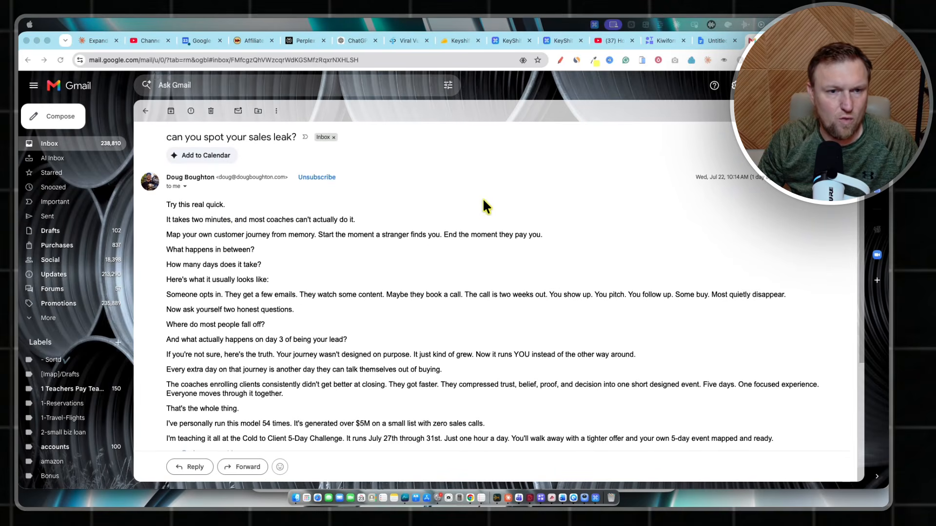
scroll(263, 328, down, 5)
scroll(267, 328, up, 4)
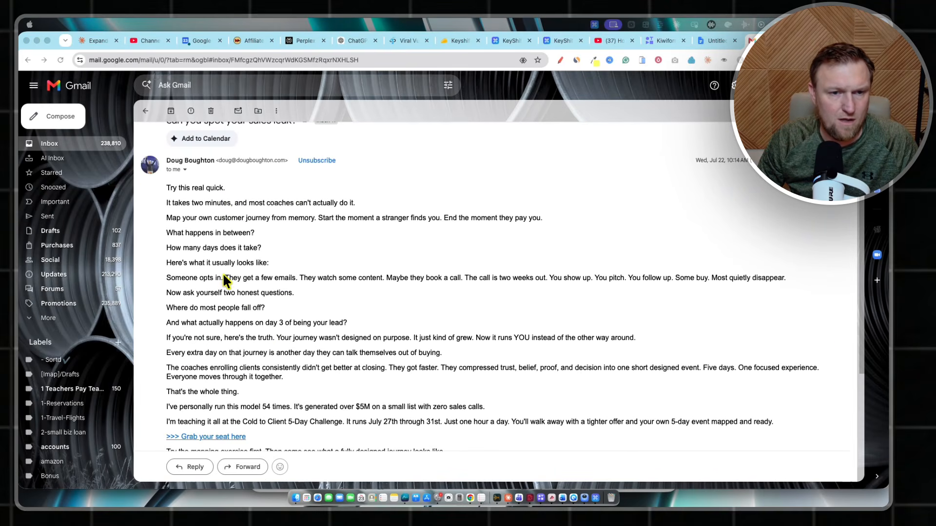
drag(166, 188, 508, 401)
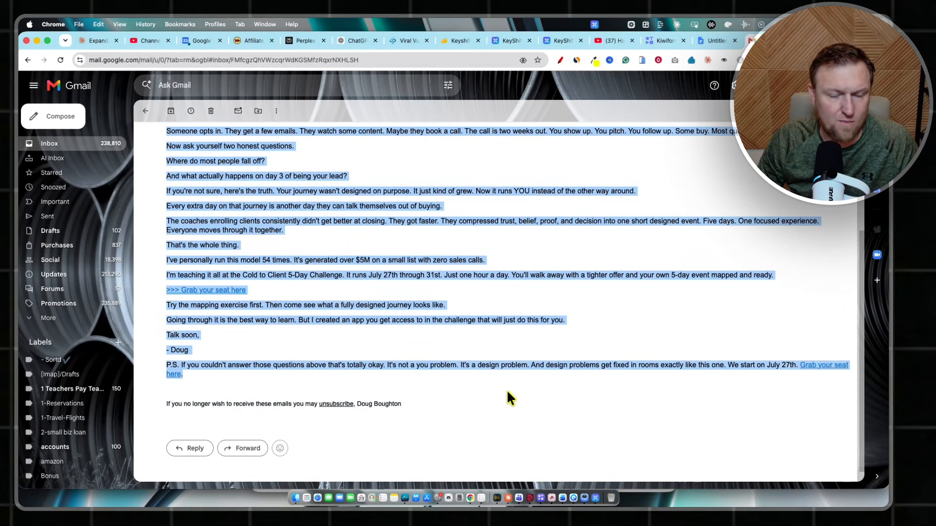
scroll(359, 277, up, 4)
scroll(339, 282, down, 2)
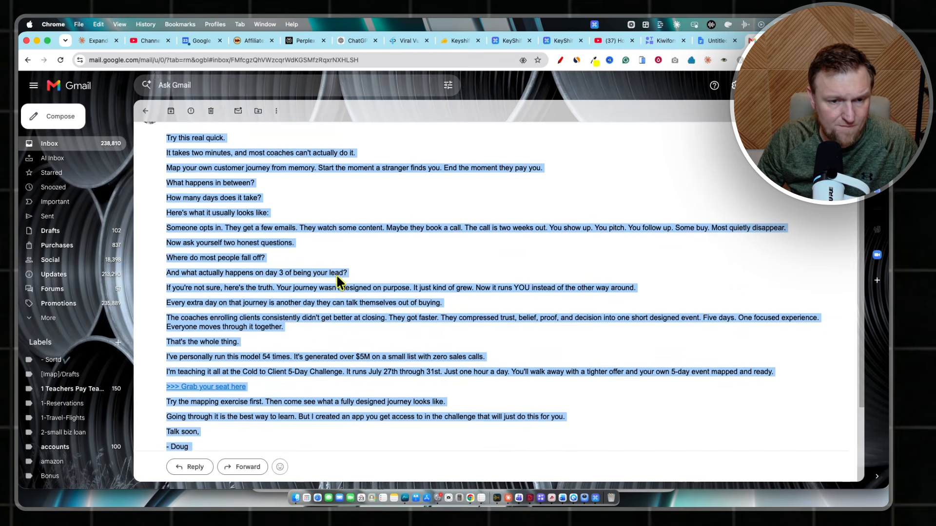
scroll(338, 278, up, 1)
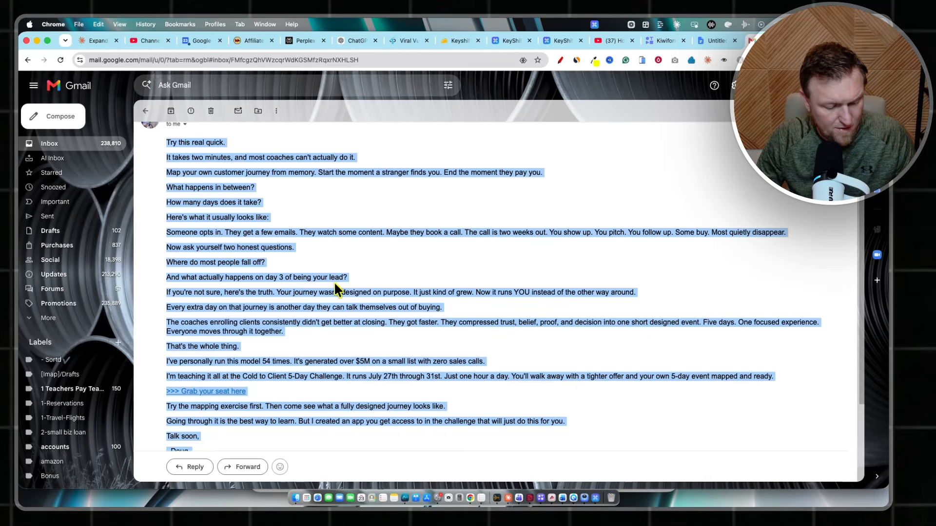
- Paste the email's body into Keyshift's Quick Actions and run Draft reply on it
key(super+shift+c)
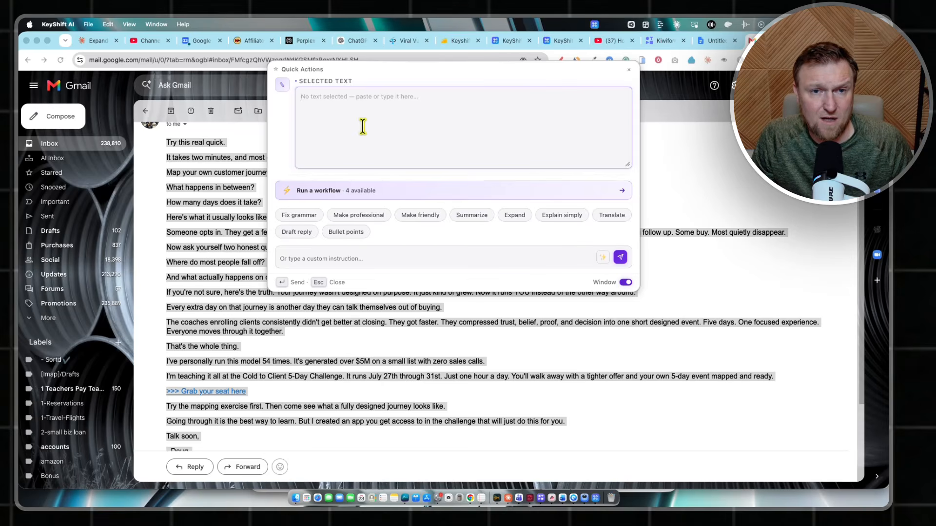
key(super+v)
scroll(398, 118, up, 3)
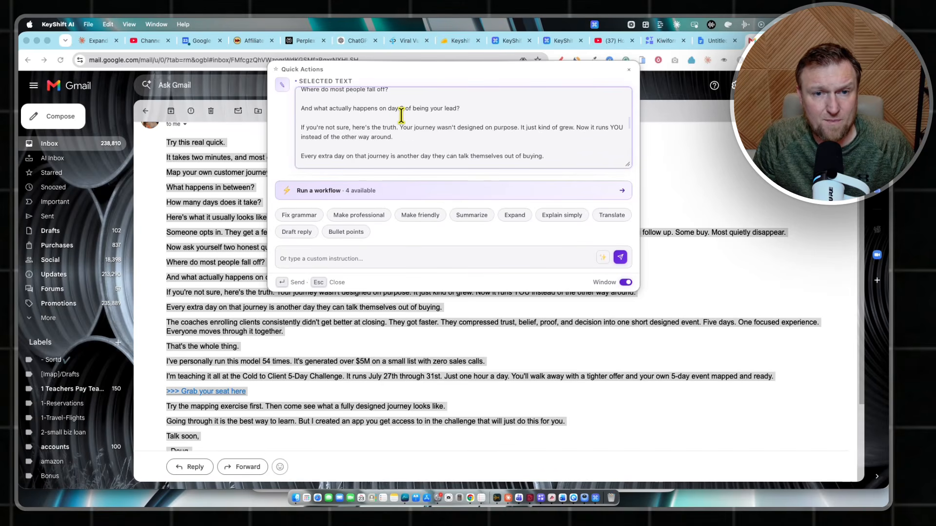
scroll(398, 117, down, 3)
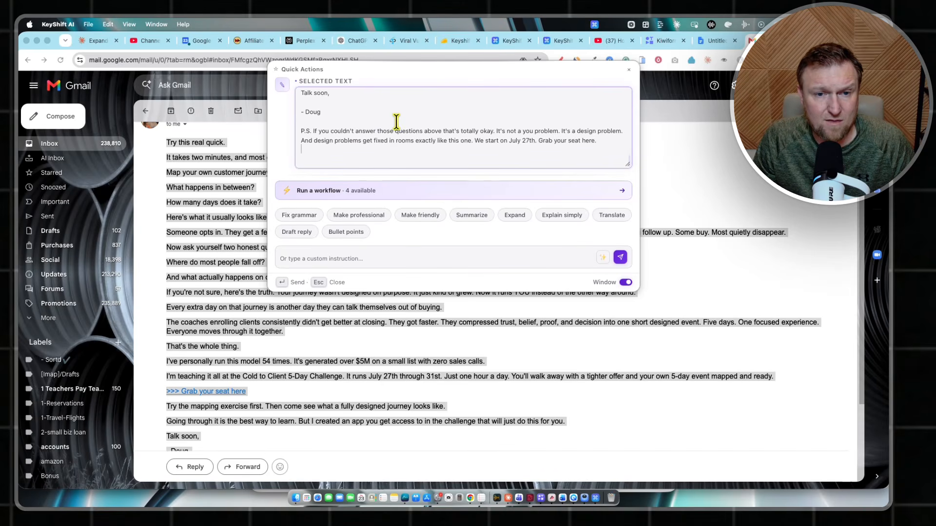
click(298, 233)
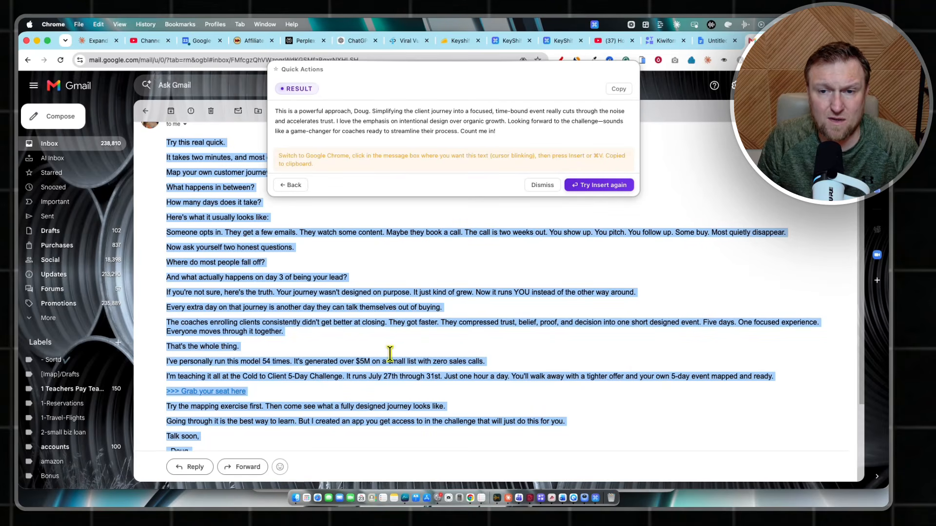
- Open a reply to the email and try to insert the drafted response from Quick Actions
scroll(424, 246, up, 3)
scroll(431, 237, down, 5)
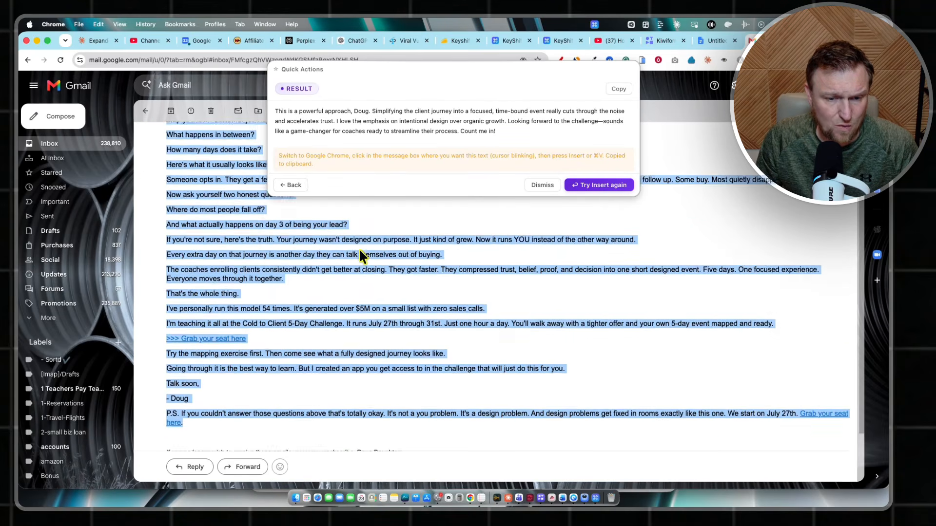
scroll(423, 317, up, 2)
scroll(423, 316, down, 3)
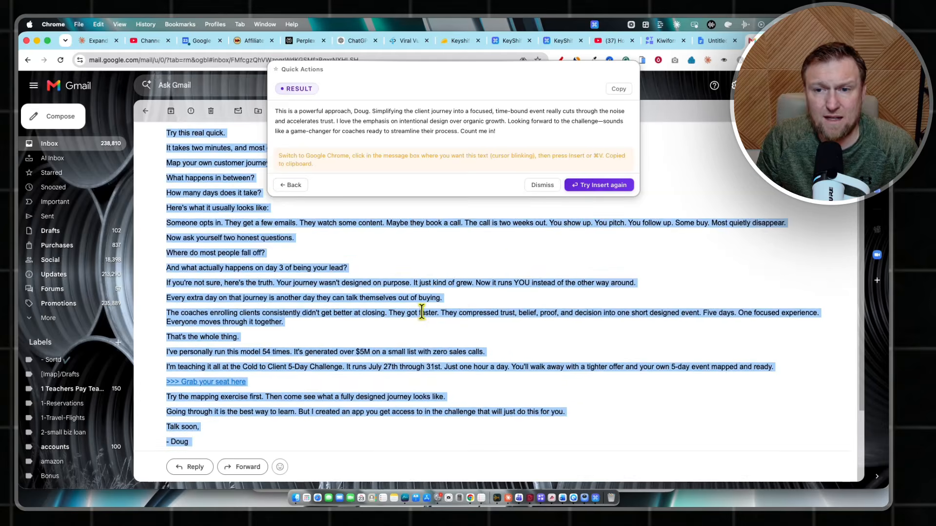
click(195, 435)
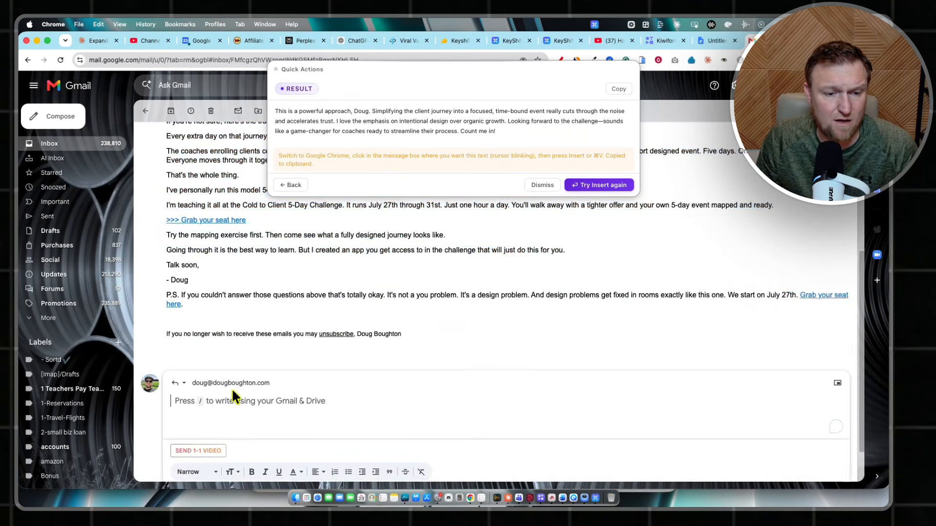
click(580, 184)
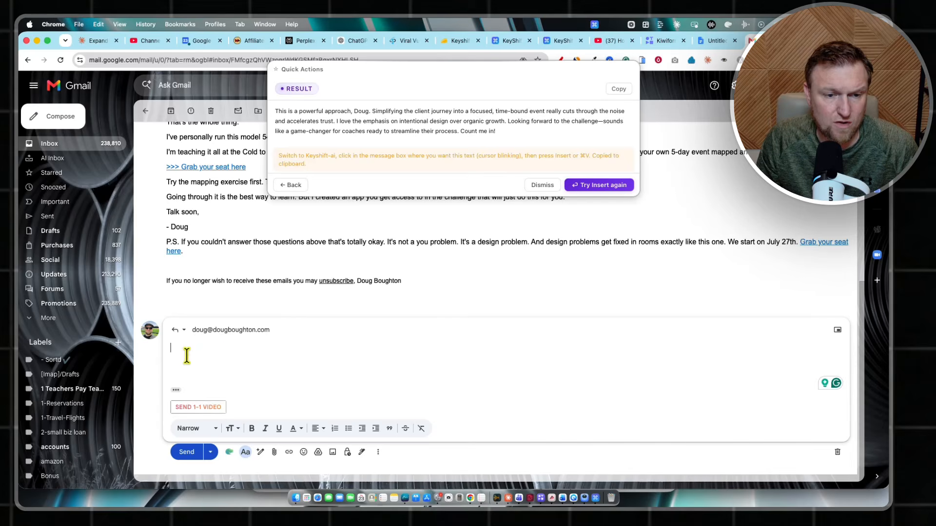
click(589, 185)
click(589, 184)
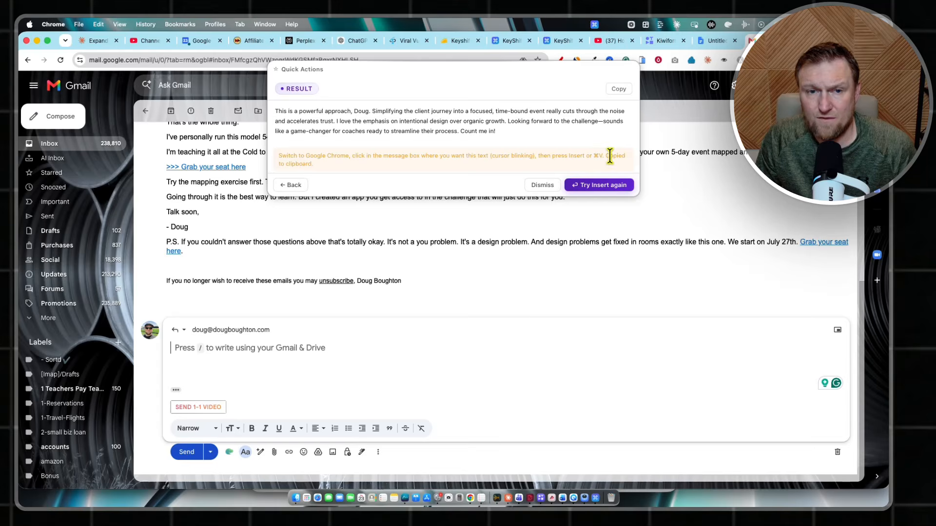
- Copy the drafted response from Quick Actions and paste it into the open email reply
click(619, 89)
click(215, 359)
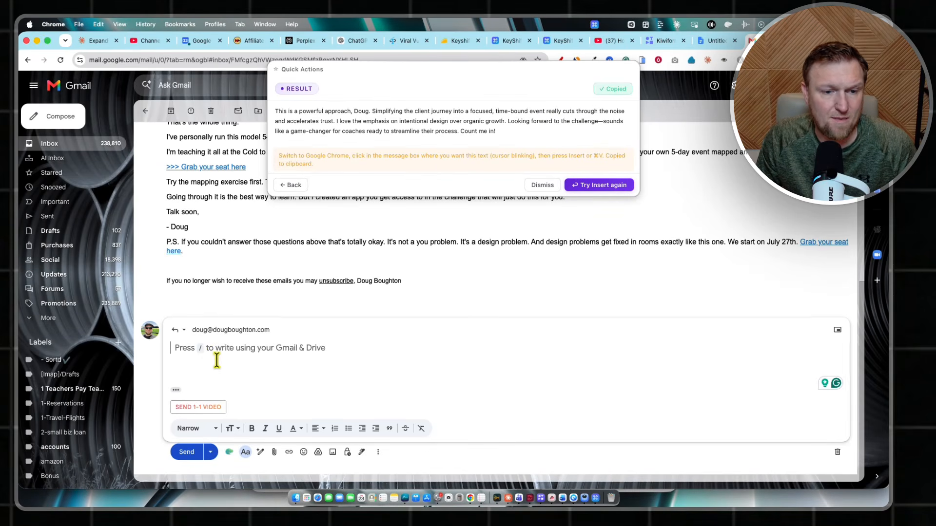
key(super+v)
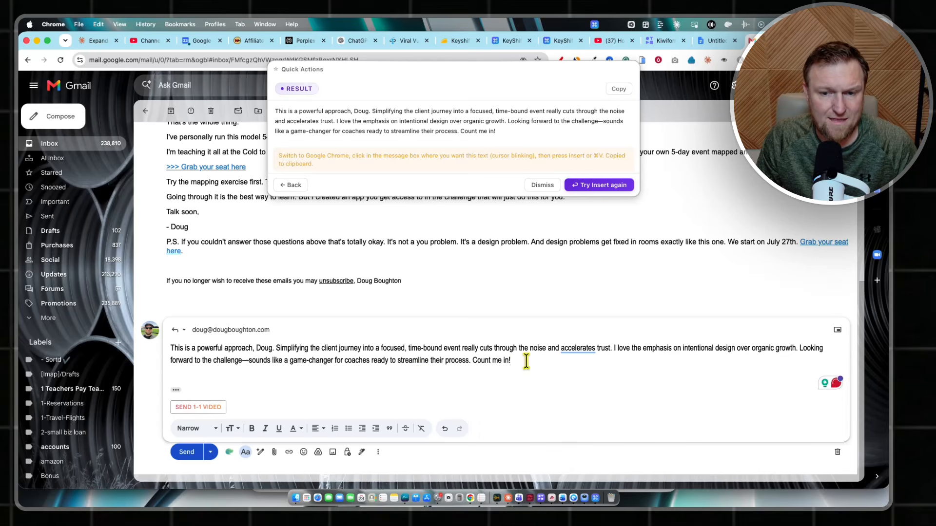
- Delete the pasted response from the email reply and return to the original message
drag(525, 361, 177, 336)
key(BackSpace)
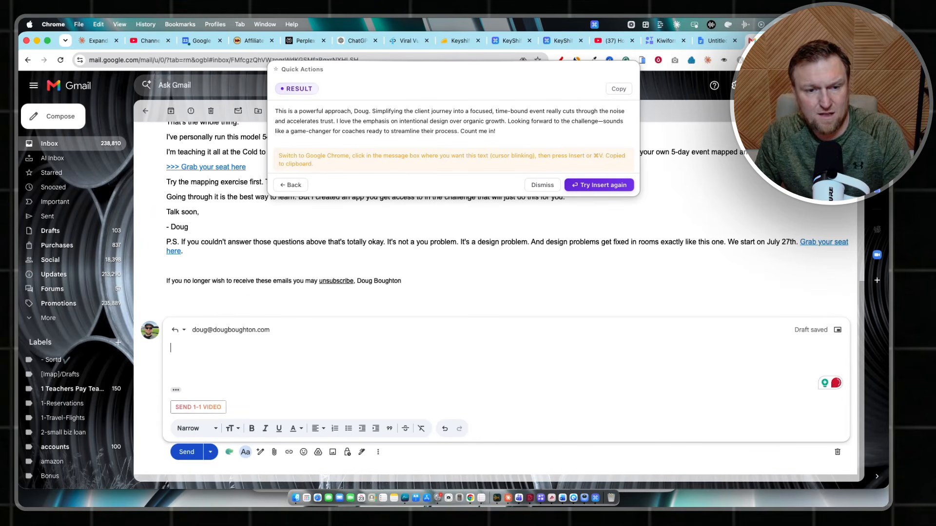
scroll(409, 279, up, 10)
scroll(409, 280, down, 3)
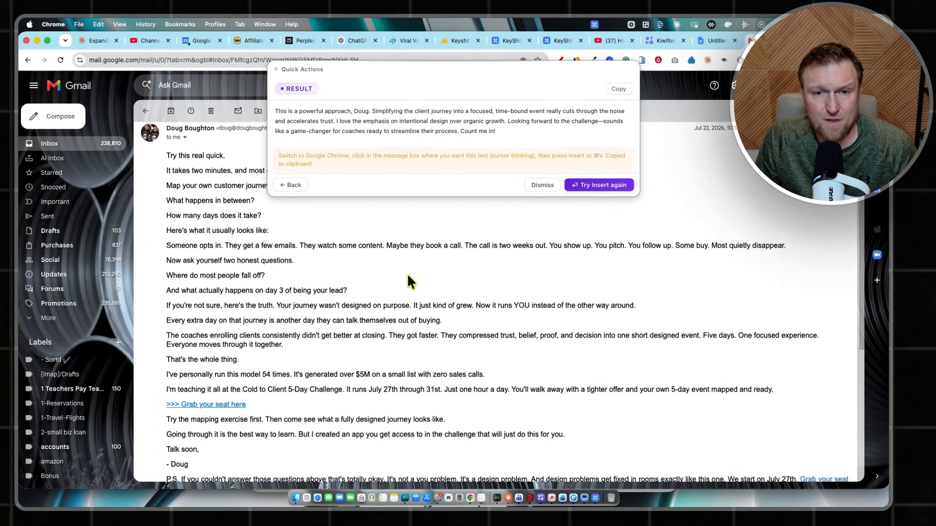
- Highlight the drafted response in Quick Actions for review and switch to the Keyshift dashboard
drag(522, 265, 242, 235)
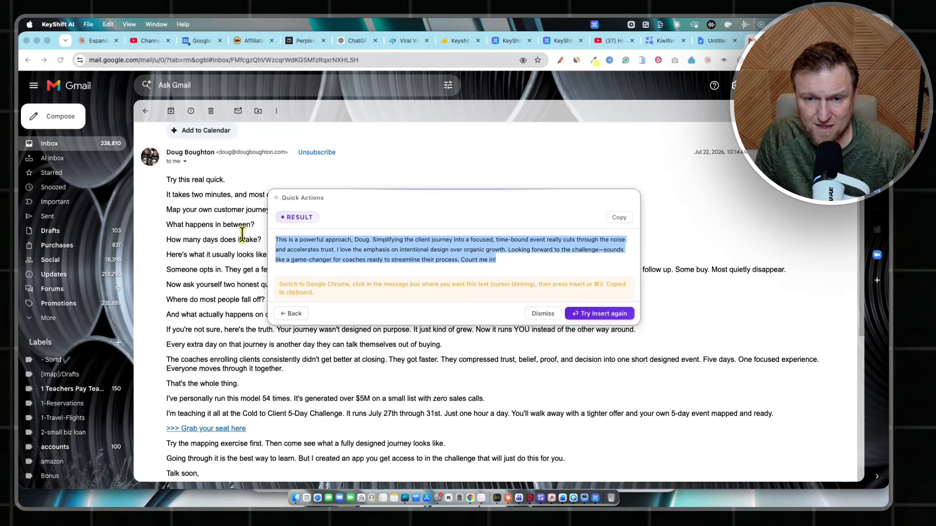
click(613, 162)
click(563, 41)
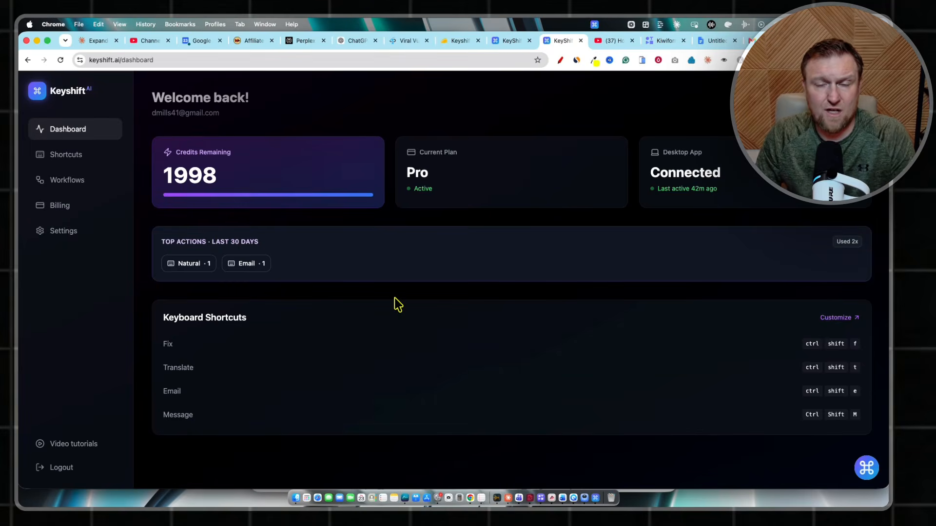
- Examine the available license tiers and their prices on Keyshift AI's AppSumo product page
click(463, 41)
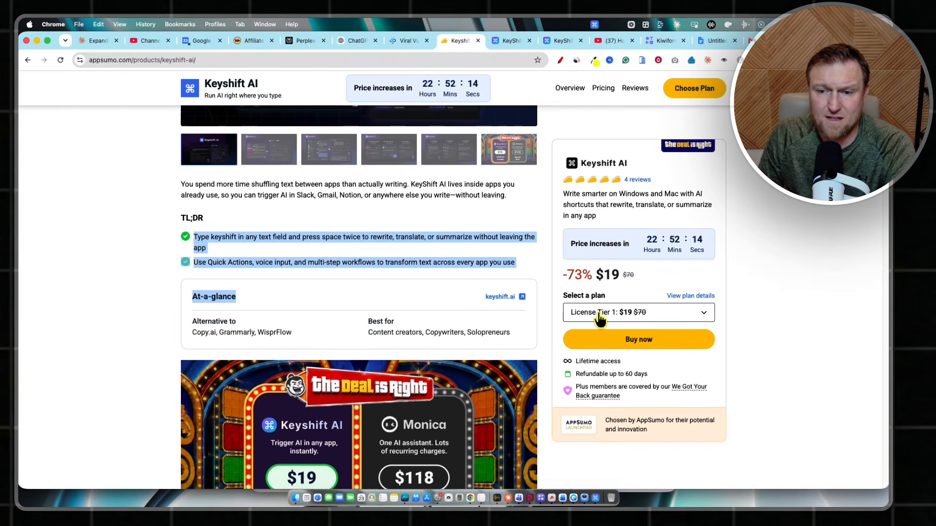
click(709, 325)
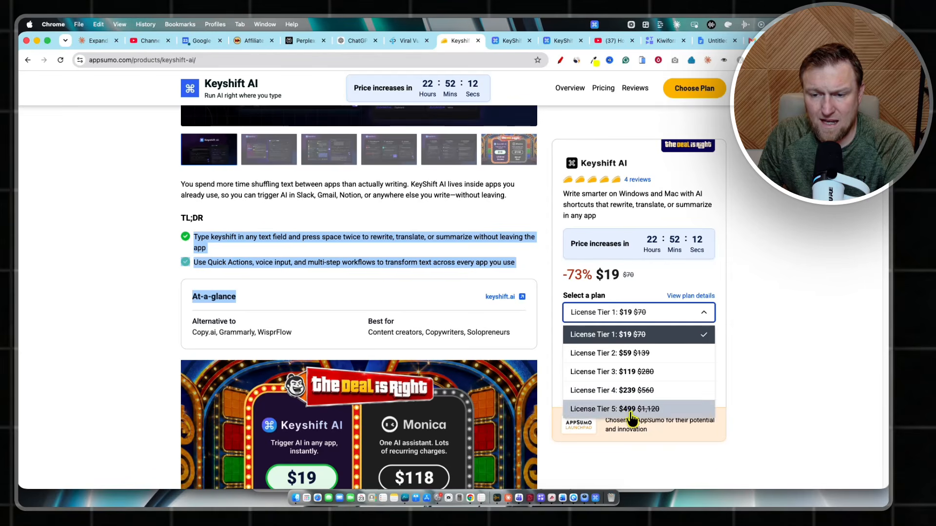
click(745, 336)
- Highlight the product description's line about working in Slack, Gmail, Notion or anywhere else, and return to the Keyshift dashboard
scroll(764, 303, up, 5)
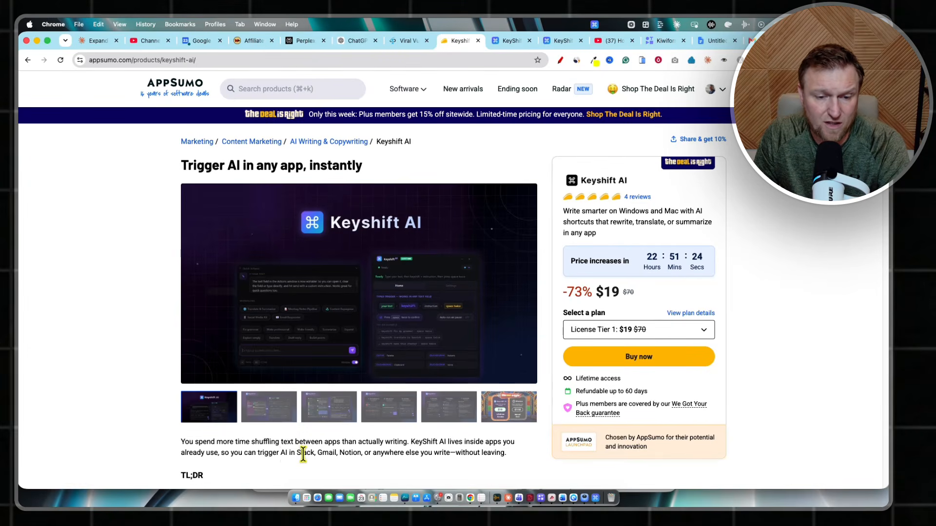
drag(286, 452, 527, 452)
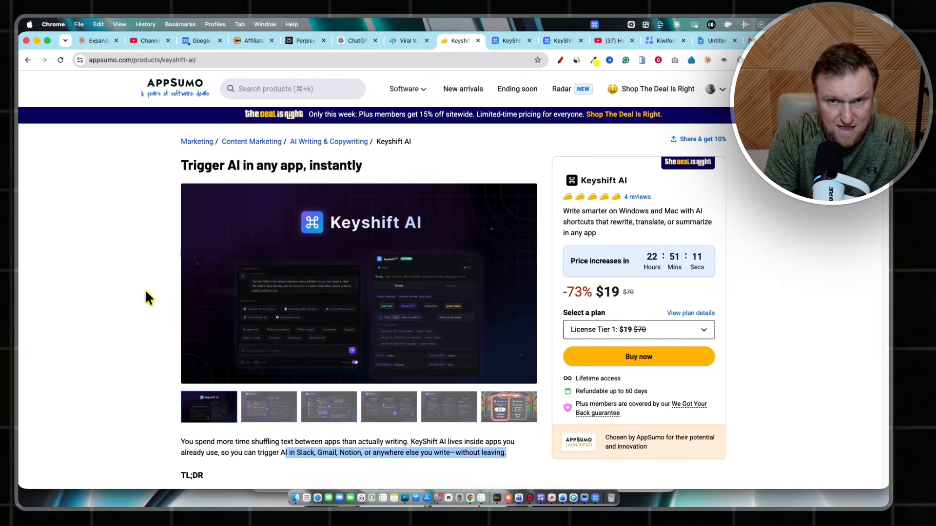
click(559, 40)
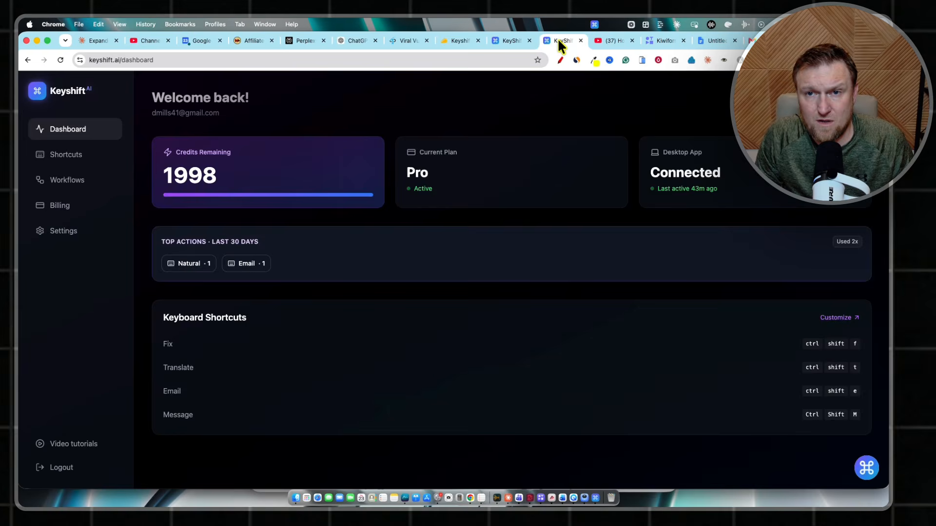